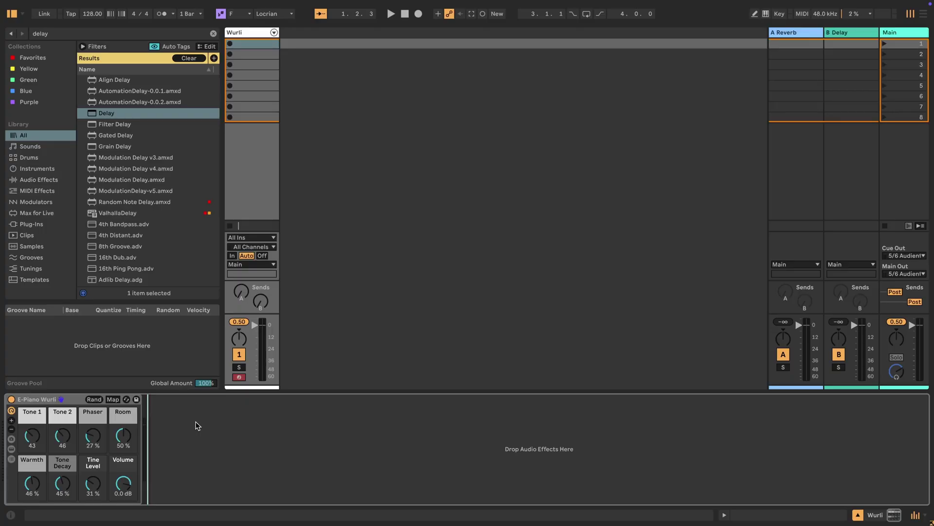
Load an Audio Effect Rack from the browser after the Wurli piano
key("ctrl+f")
type("audi")
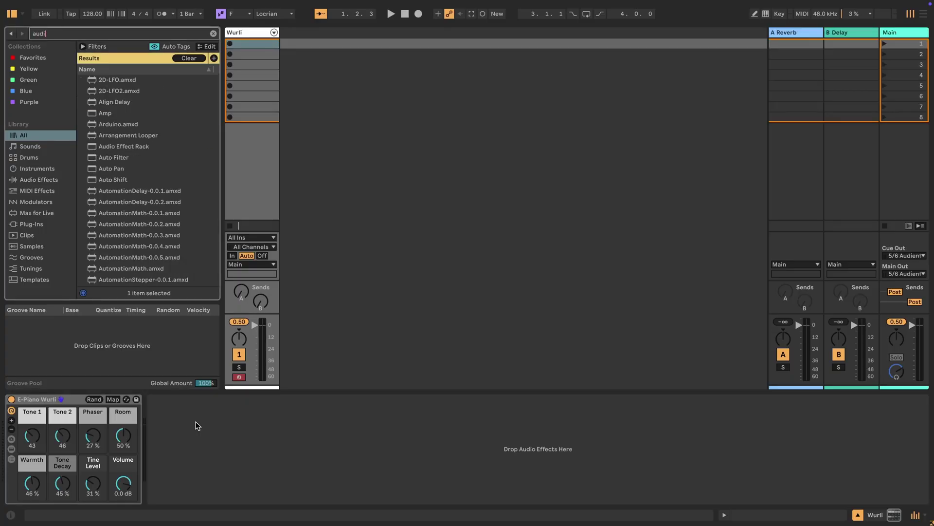
type("o effect rack")
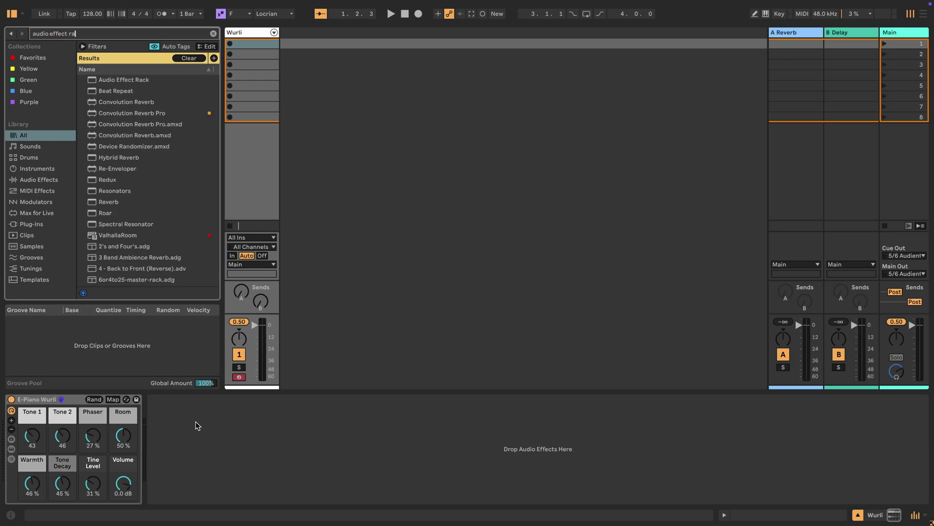
key("Down")
key("Return")
Show the rack's chain list, create a new chain and rename it Dry
left_click(153, 440)
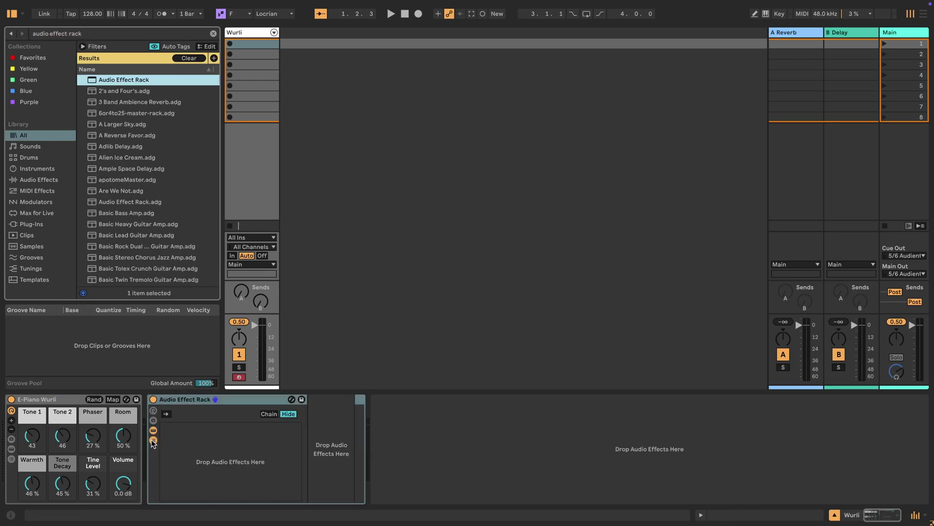
right_click(184, 450)
left_click(199, 468)
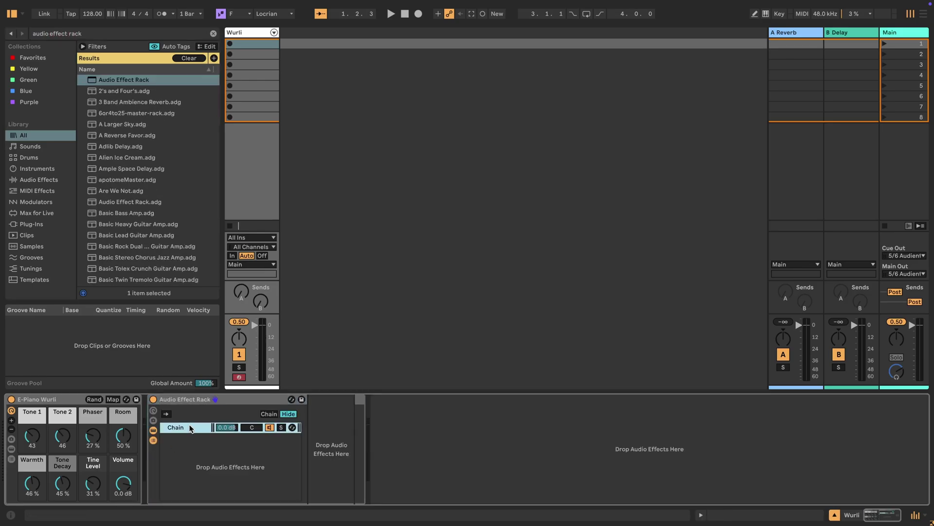
right_click(190, 428)
left_click(183, 428)
key("ctrl+r")
Map the Dry chain volume to Macro 1 and name that macro 'Dry Vol'
right_click(225, 429)
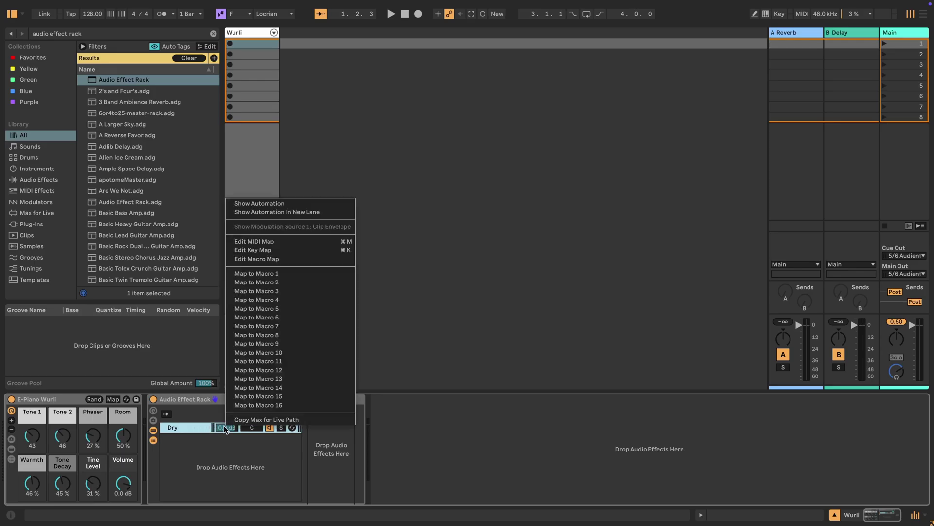
left_click(255, 273)
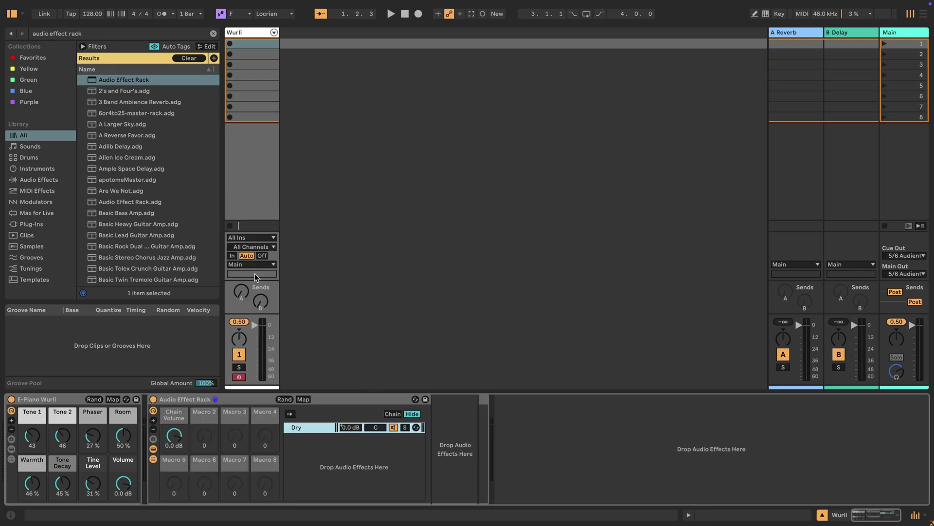
left_click(185, 400)
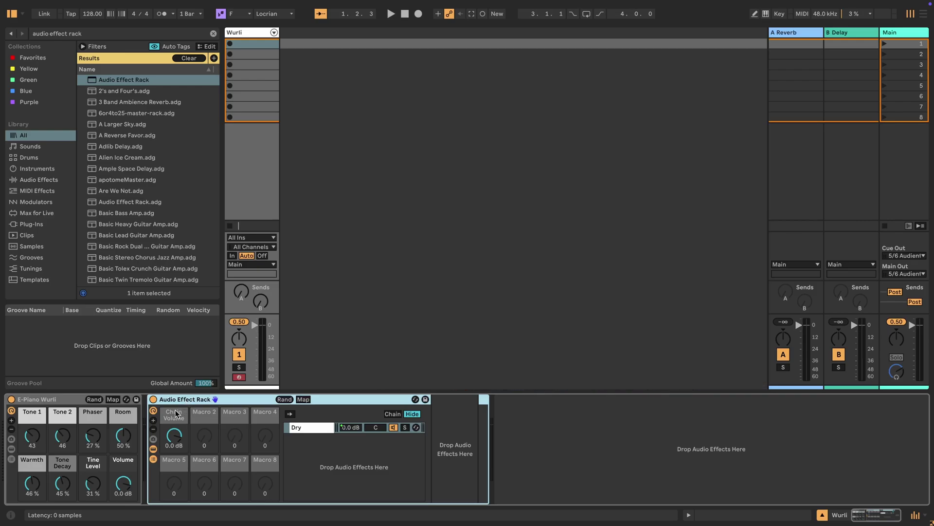
left_click(181, 419)
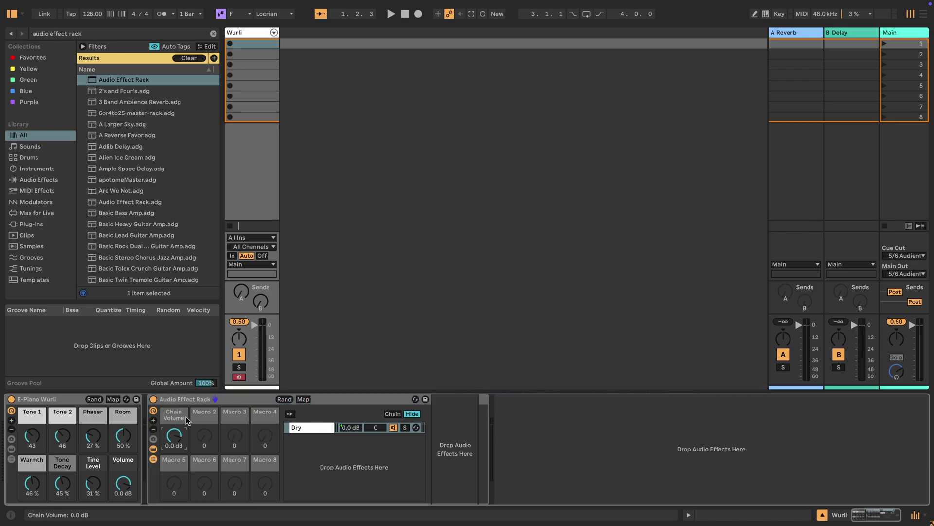
type("Dry Vol")
key("Return")
Add a second chain below Dry and name it Effects
right_click(312, 439)
left_click(331, 459)
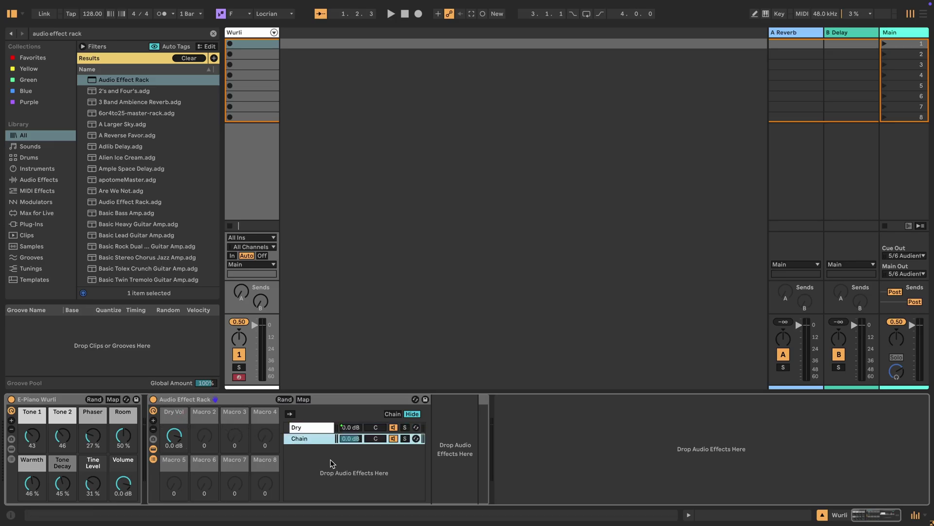
key("ctrl+r")
type("E")
Map the Effects chain volume to Macro 2 and name that macro 'Wet Vol'
right_click(357, 441)
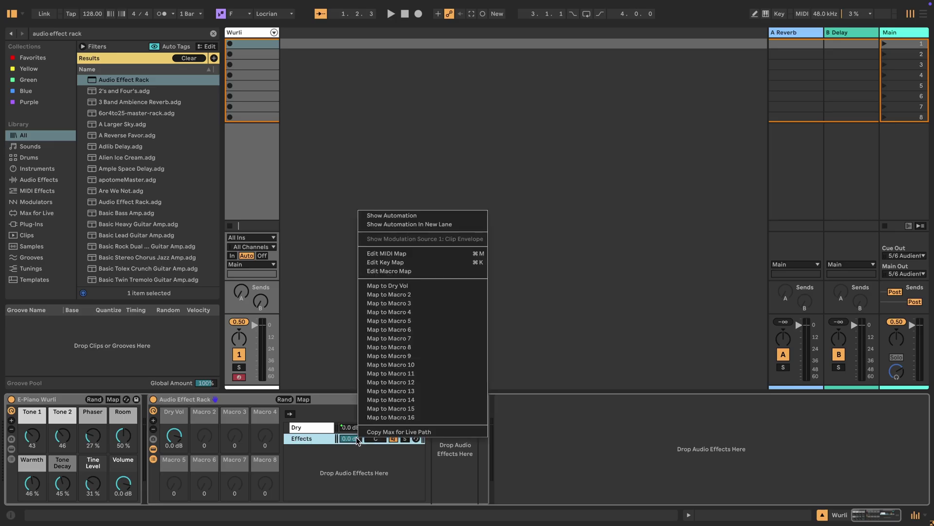
left_click(379, 296)
left_click(199, 418)
key("ctrl+r")
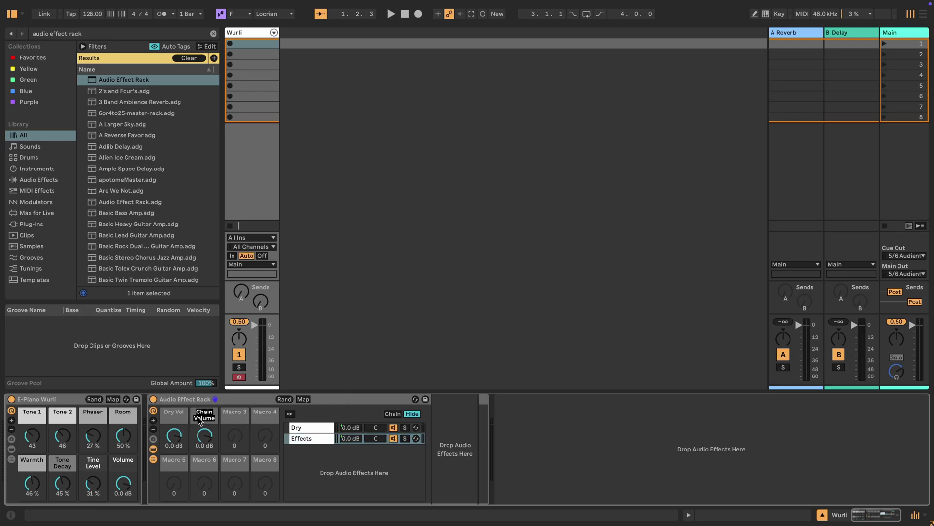
type("Wet Vol")
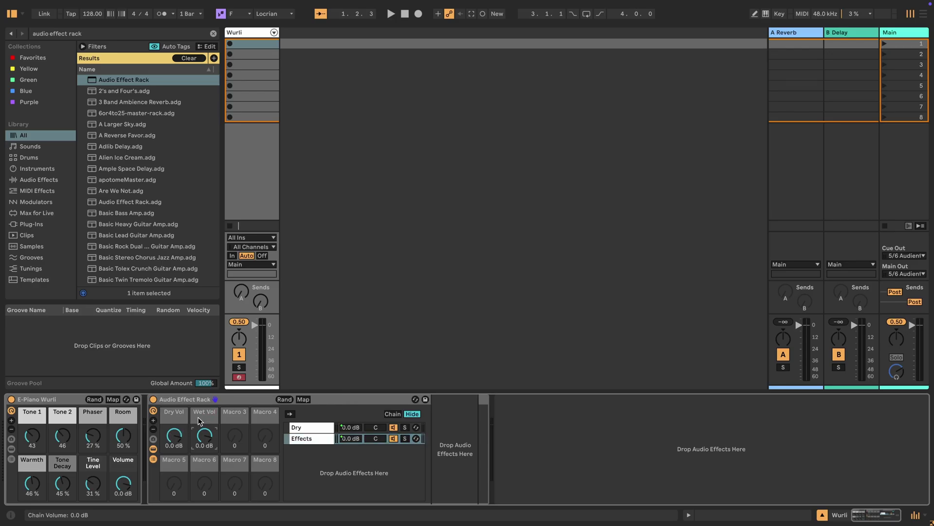
left_click(304, 440)
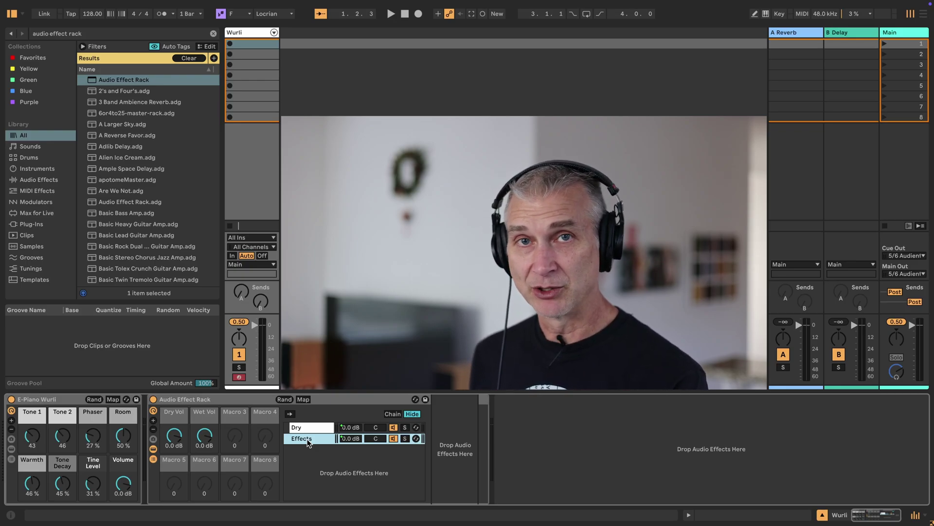
Drag a Delay from the browser into the Effects chain
key("ctrl+f")
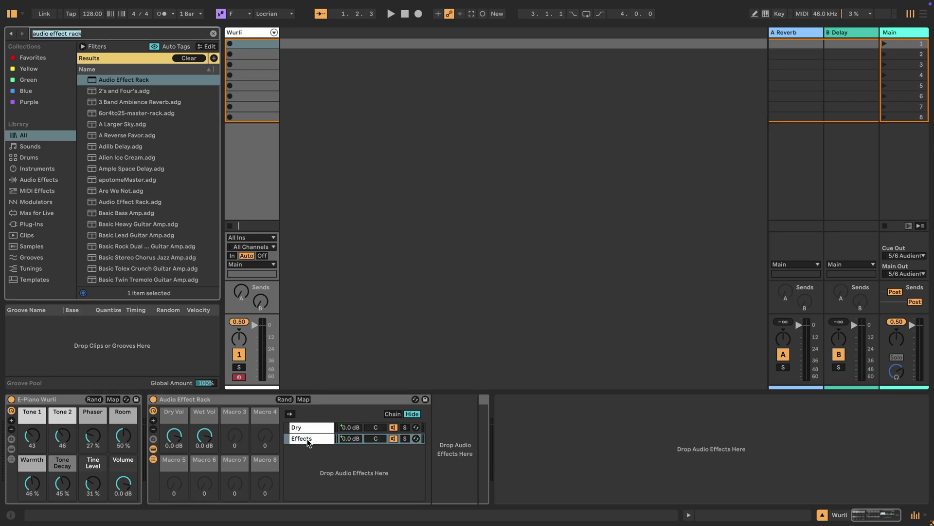
type("delay")
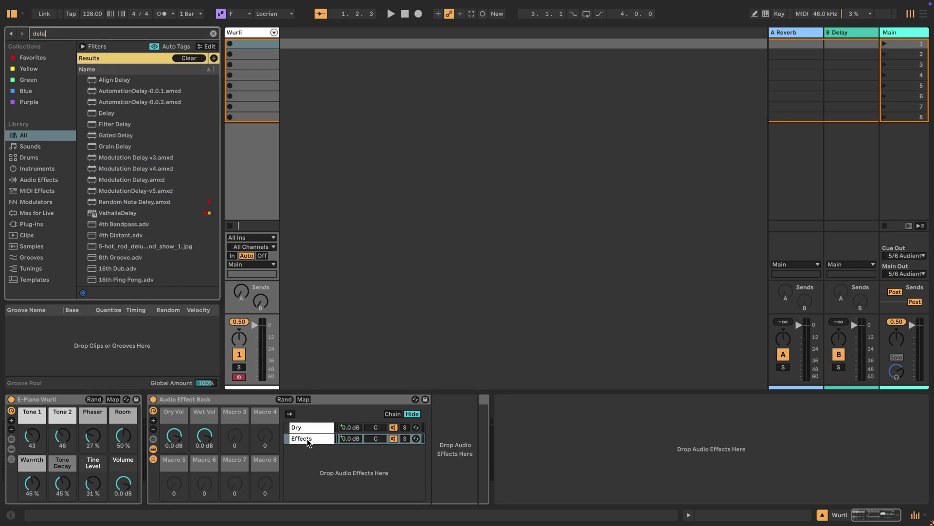
left_click(132, 117)
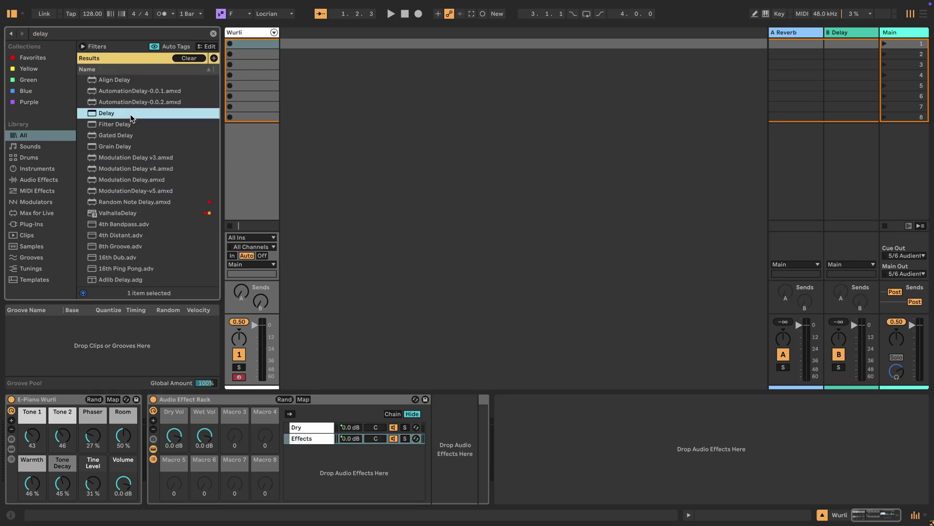
left_click_drag(120, 117, 451, 439)
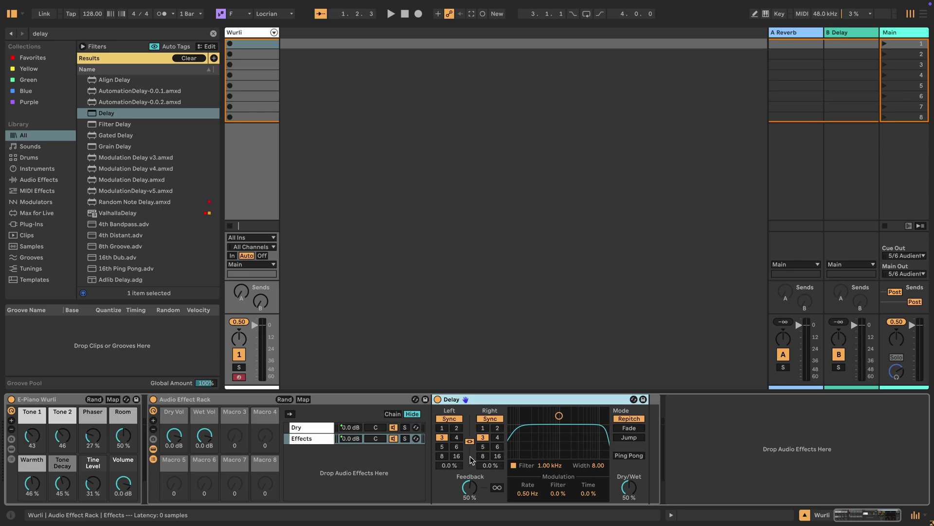
Turn off the Delay's filter, set Dry/Wet to 100 % and Feedback to 0 %
left_click(513, 465)
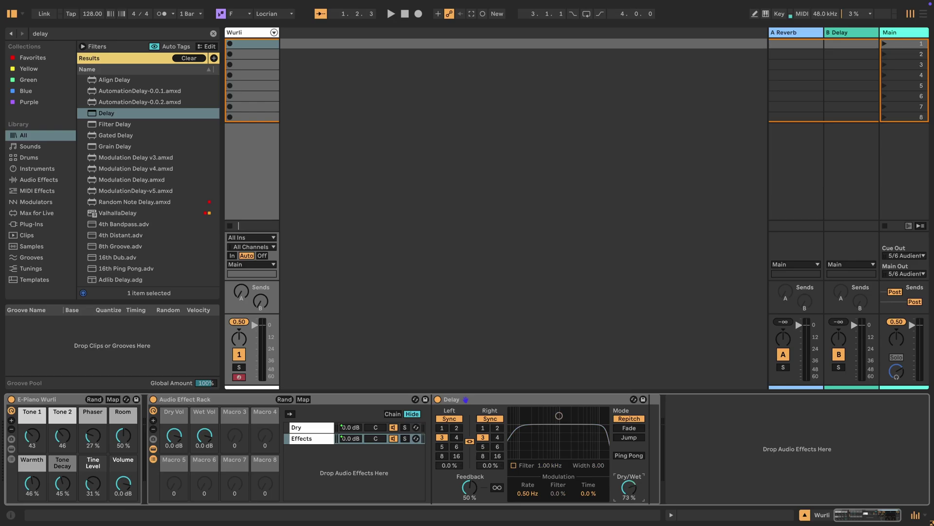
left_click_drag(630, 487, 629, 467)
left_click_drag(469, 487, 469, 493)
left_click(478, 399)
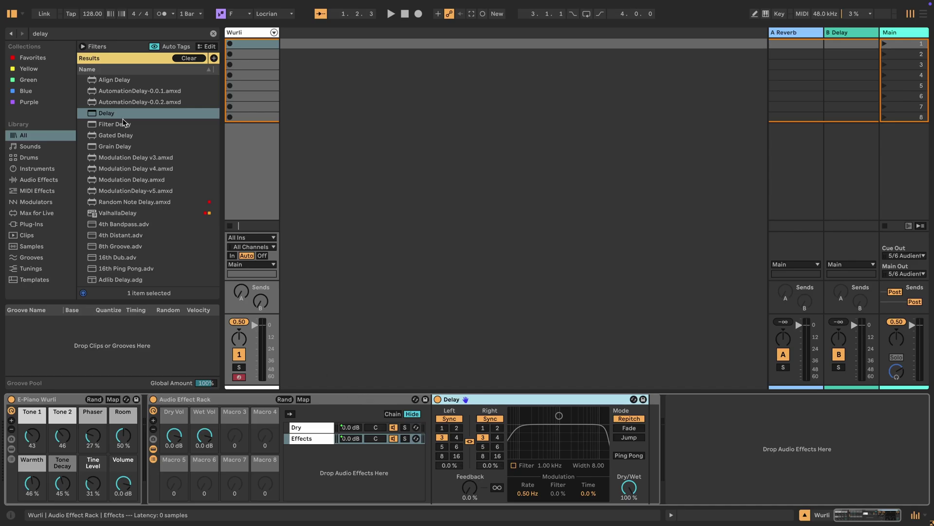
key("ctrl+f")
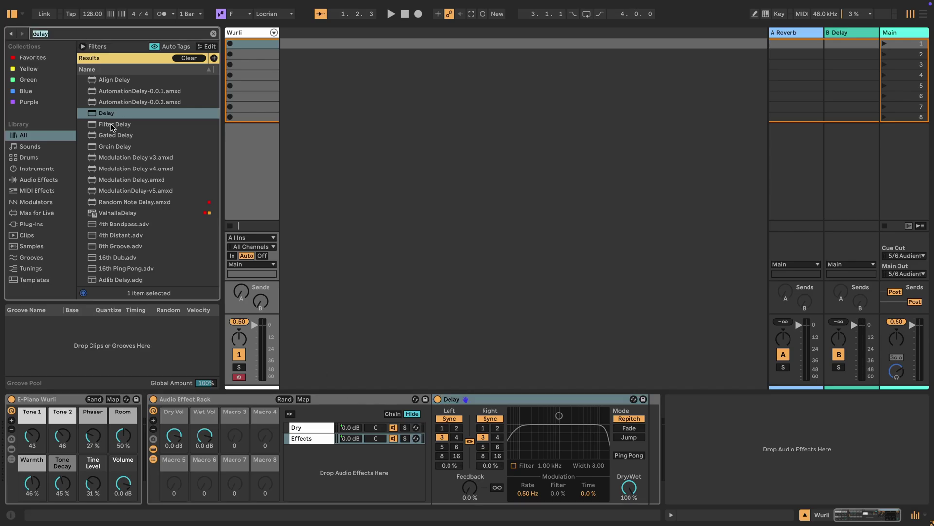
type("compress")
left_click(116, 81)
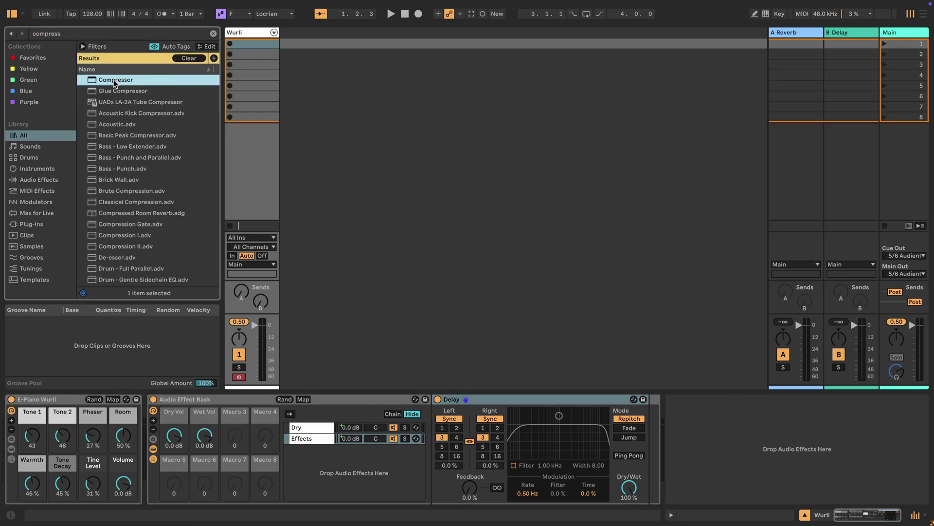
left_click_drag(116, 83, 438, 411)
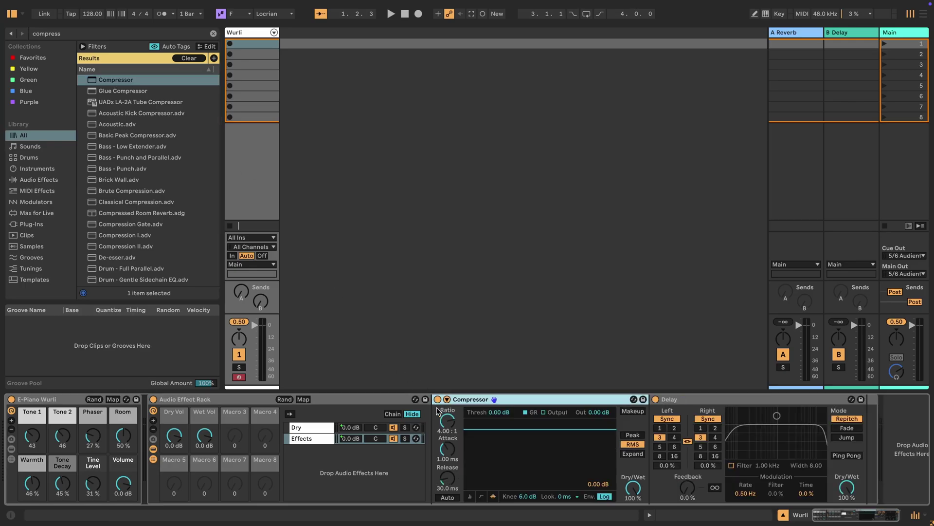
left_click(447, 400)
left_click(464, 411)
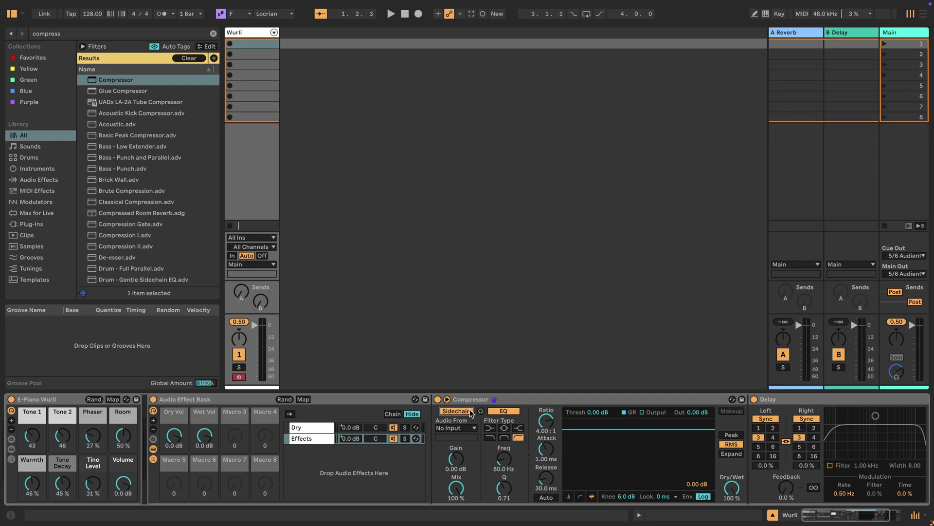
left_click(481, 412)
left_click(456, 428)
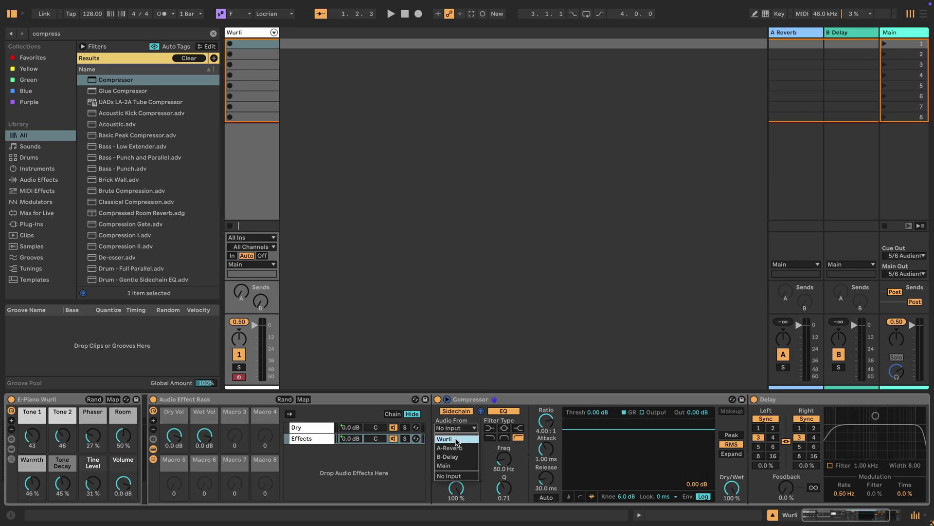
left_click(458, 440)
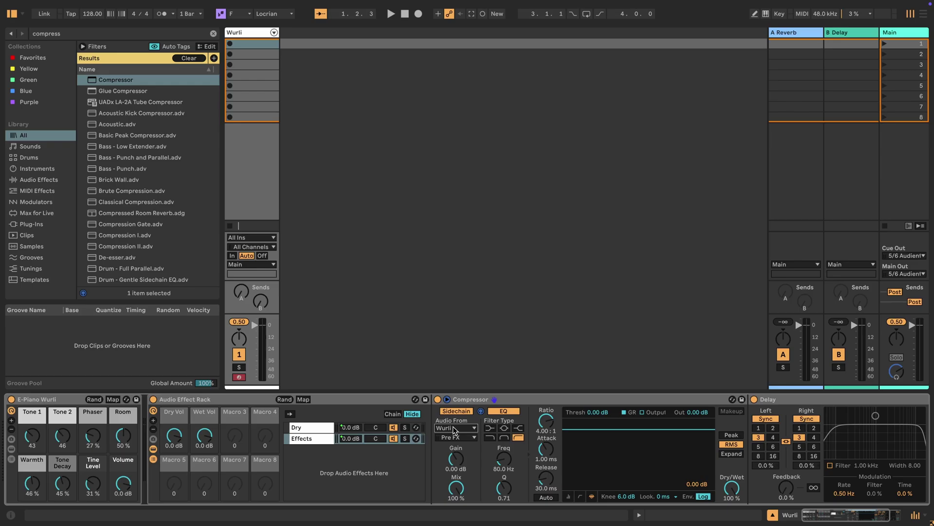
left_click(460, 438)
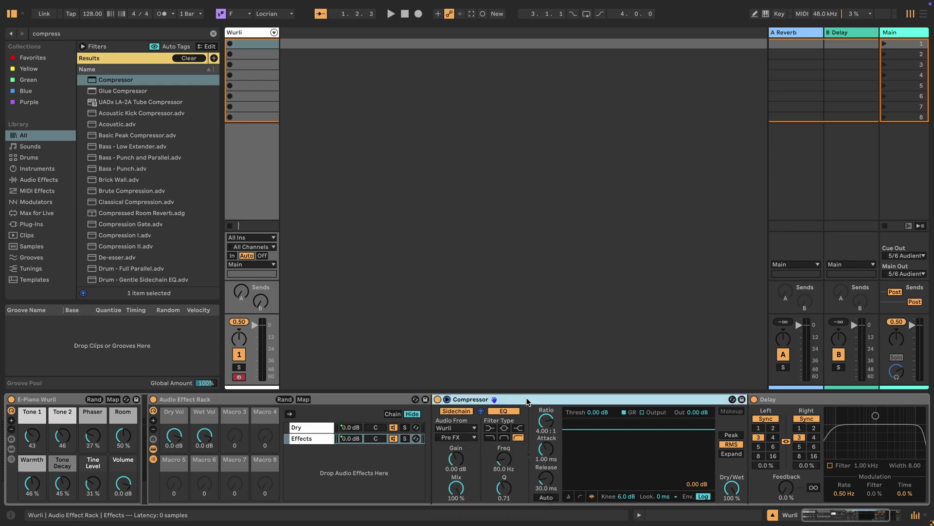
key("Delete")
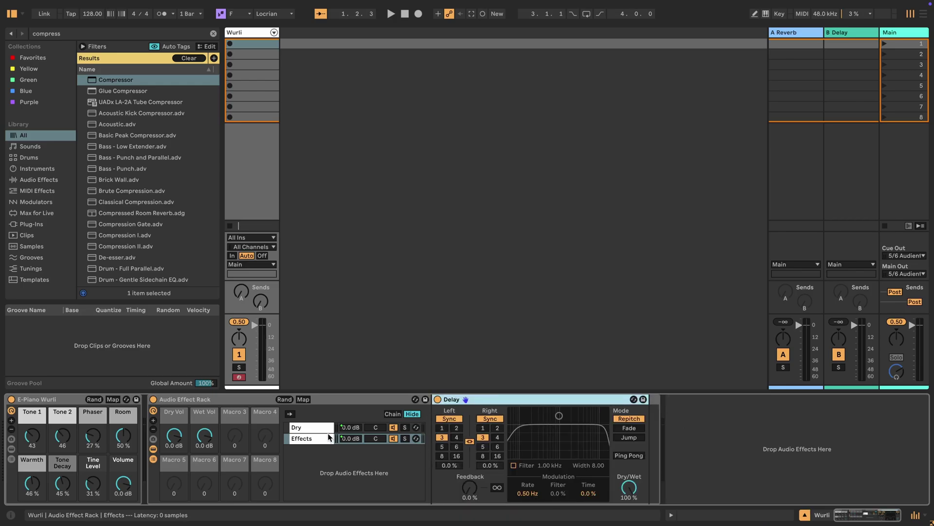
Create a new rack chain named Magic Teleporter
left_click(312, 439)
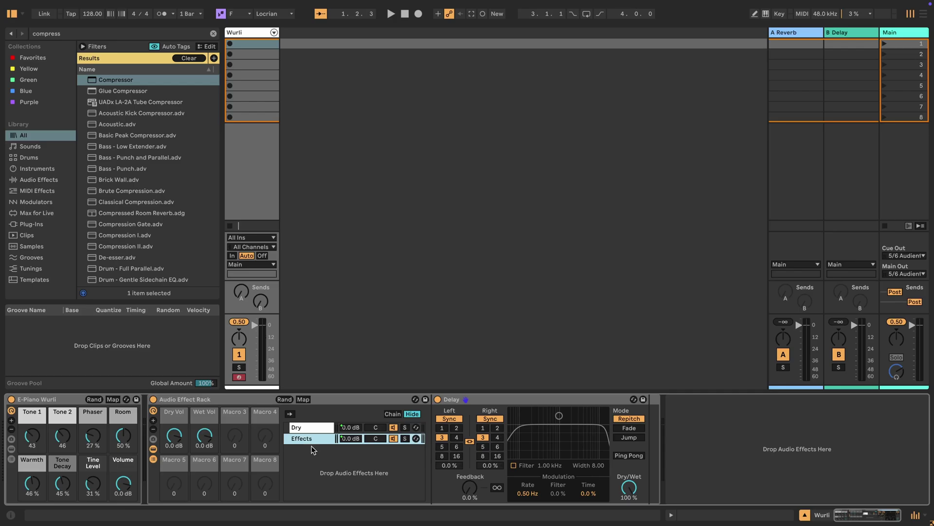
right_click(312, 455)
left_click(331, 472)
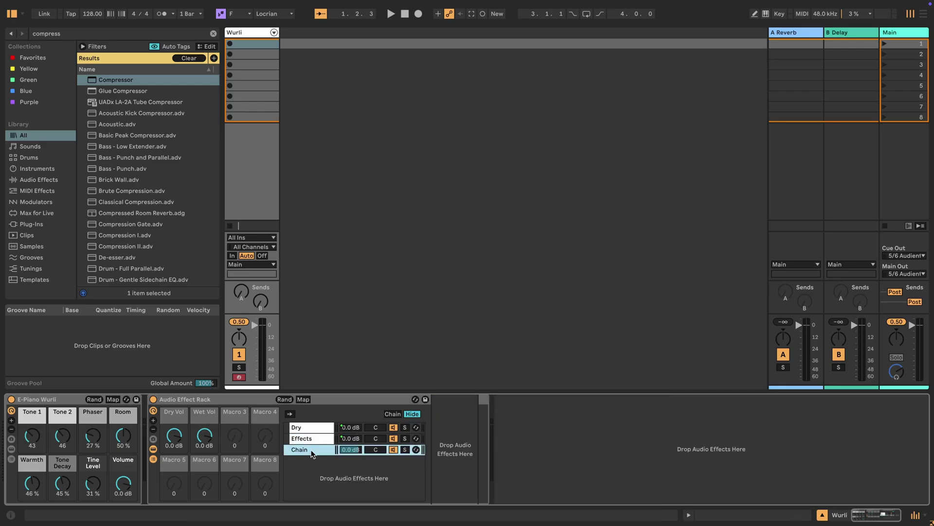
type("Ma")
type("gic Teleport")
key("Return")
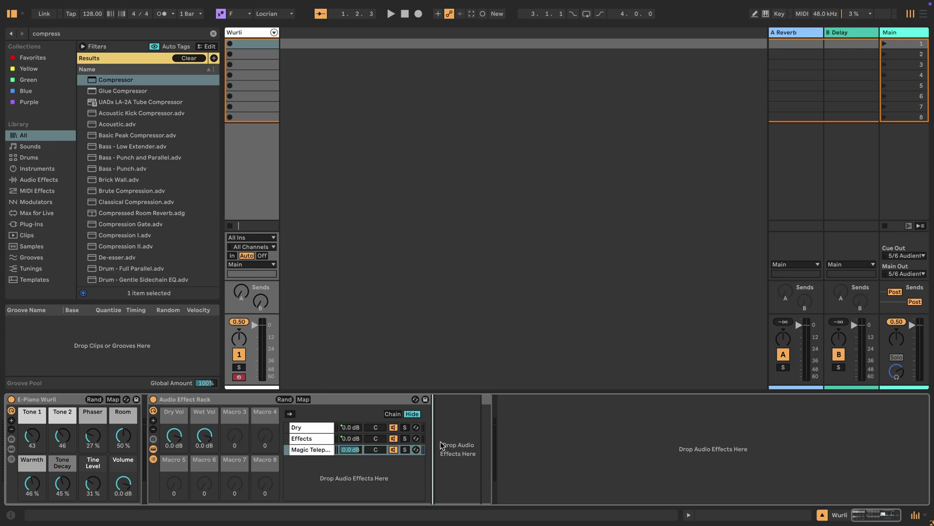
Put a Gate into the Magic Teleporter chain, removing a mistakenly added Compressor
left_click_drag(114, 80, 447, 450)
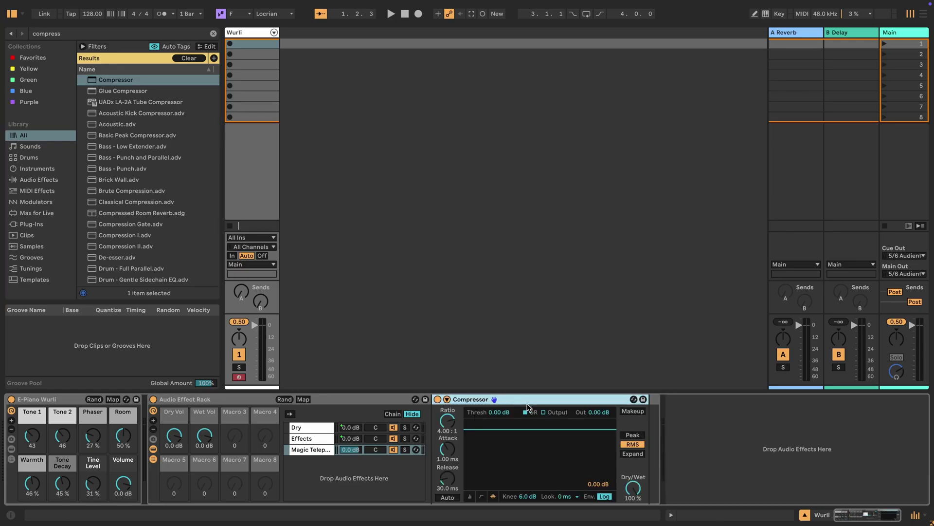
key("Delete")
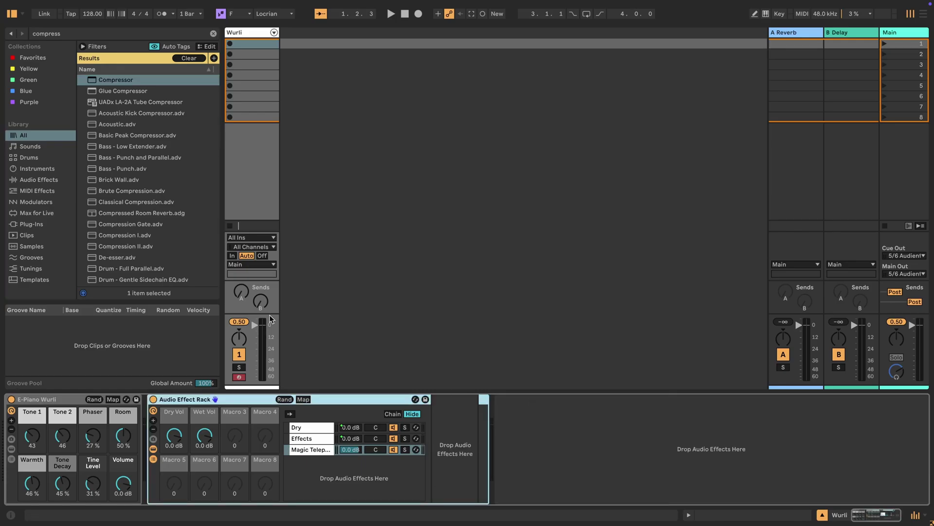
key("ctrl+f")
type("gate")
left_click(105, 91)
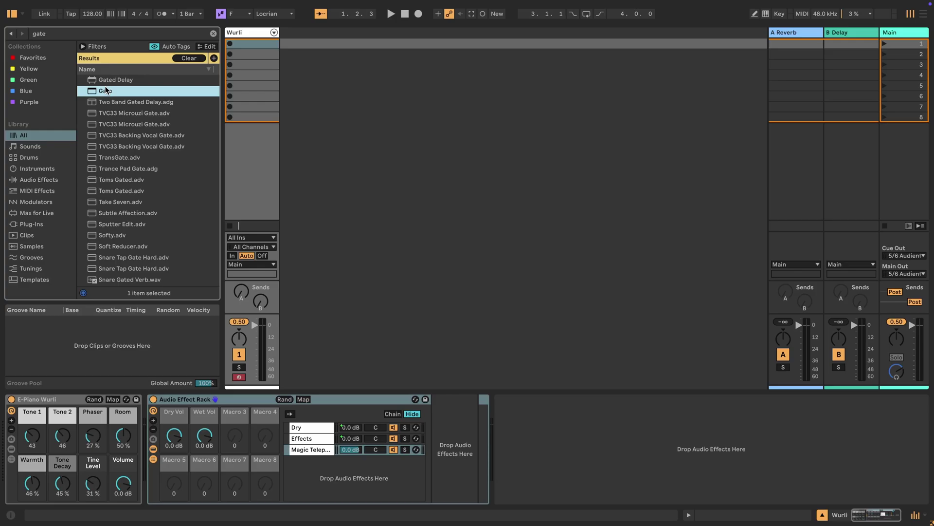
left_click_drag(105, 91, 530, 426)
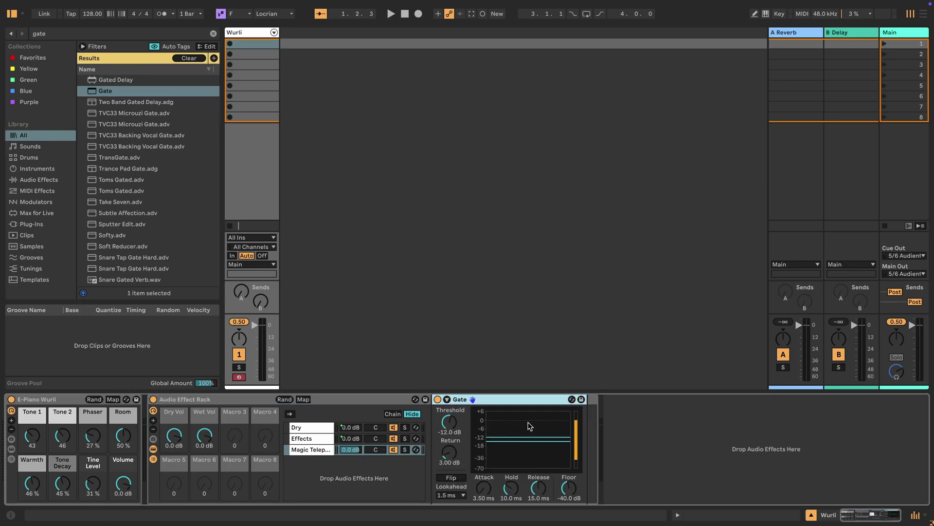
Sidechain the Gate from Wurli's Effects Post FX signal and deactivate the Magic Teleporter chain
left_click(447, 399)
left_click(459, 411)
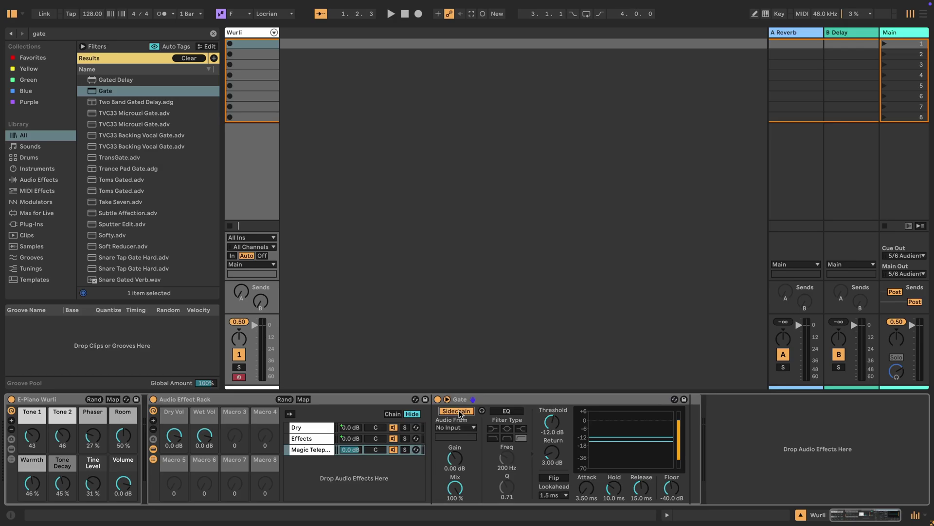
left_click(462, 427)
left_click(466, 438)
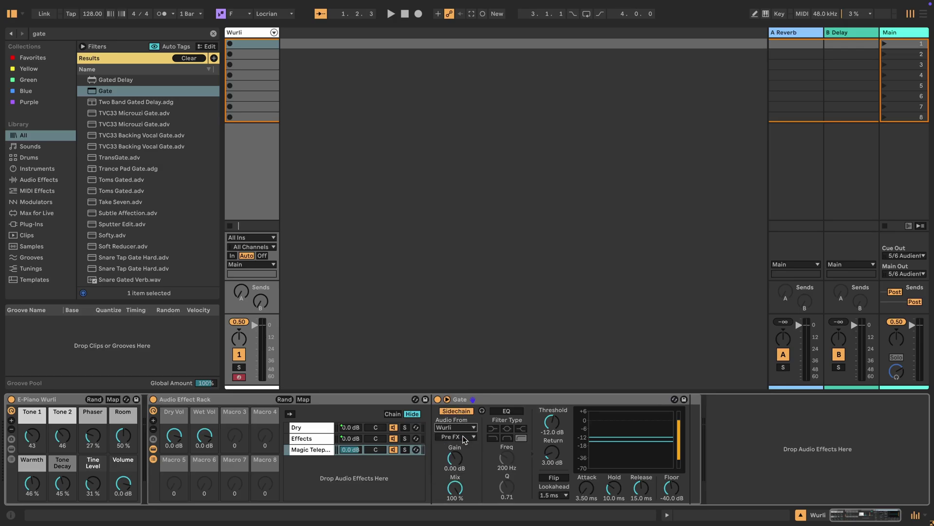
left_click(468, 438)
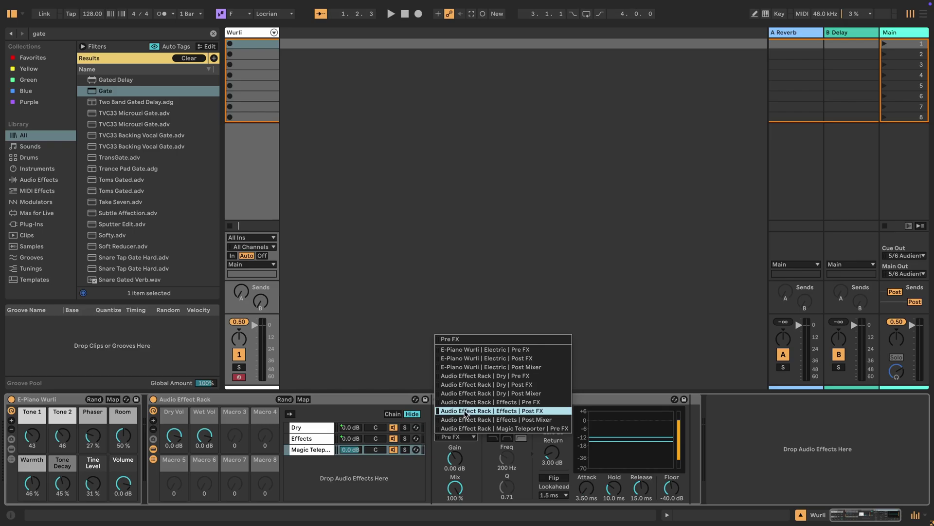
left_click(466, 413)
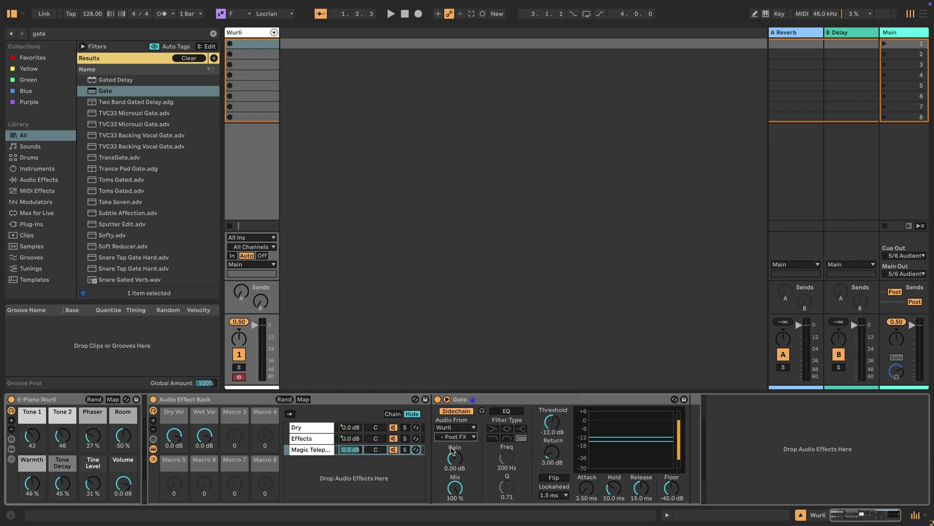
left_click(490, 403)
left_click(322, 451)
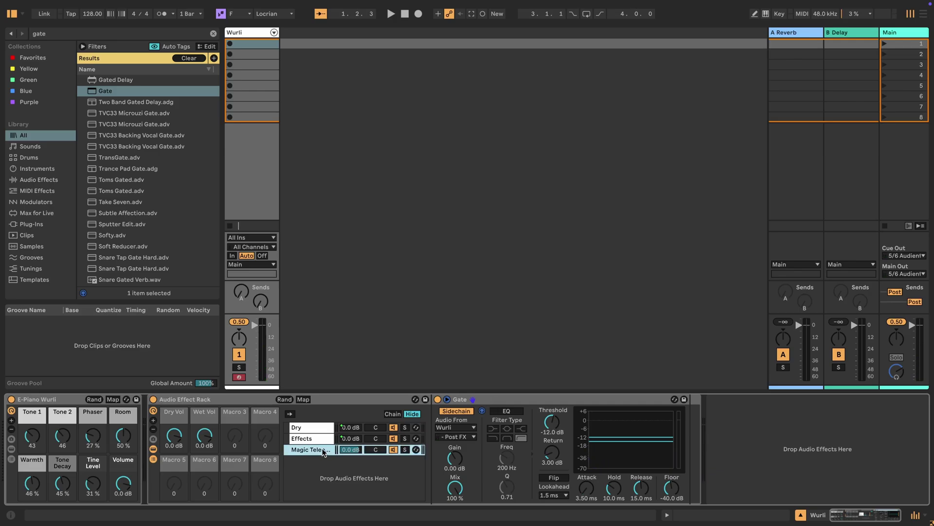
key("0")
Insert a Gate before the Delay in the Effects chain
left_click(488, 401)
left_click(312, 440)
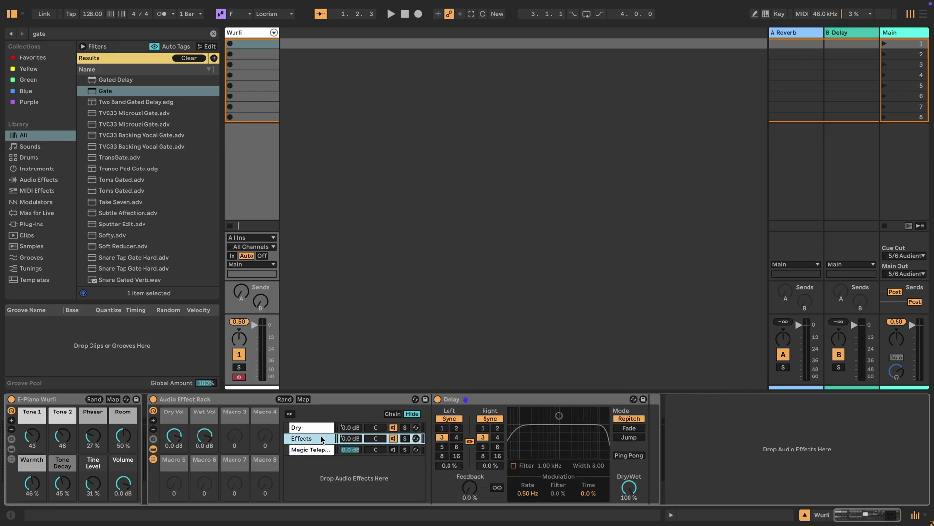
left_click(488, 400)
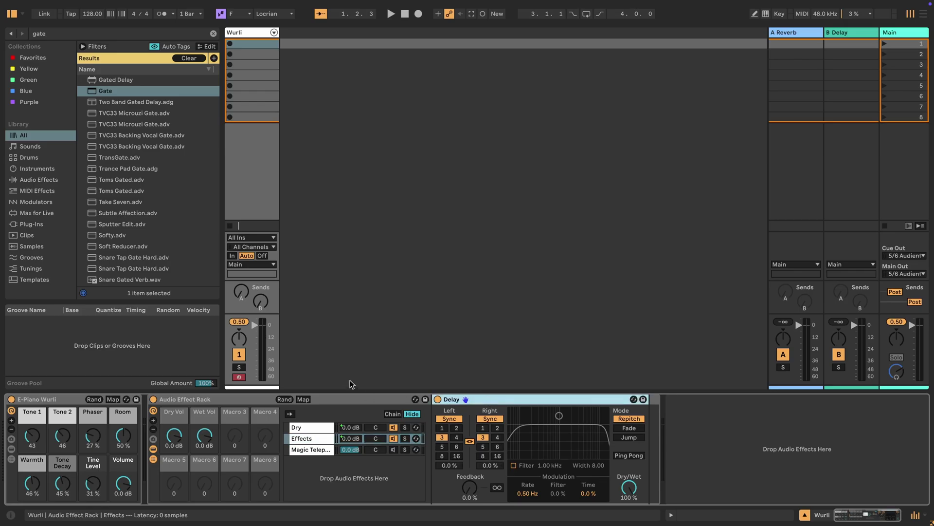
left_click_drag(104, 91, 436, 439)
Sidechain this Gate from Wurli's Magic Teleporter Post FX and enable sidechain listen
left_click(455, 427)
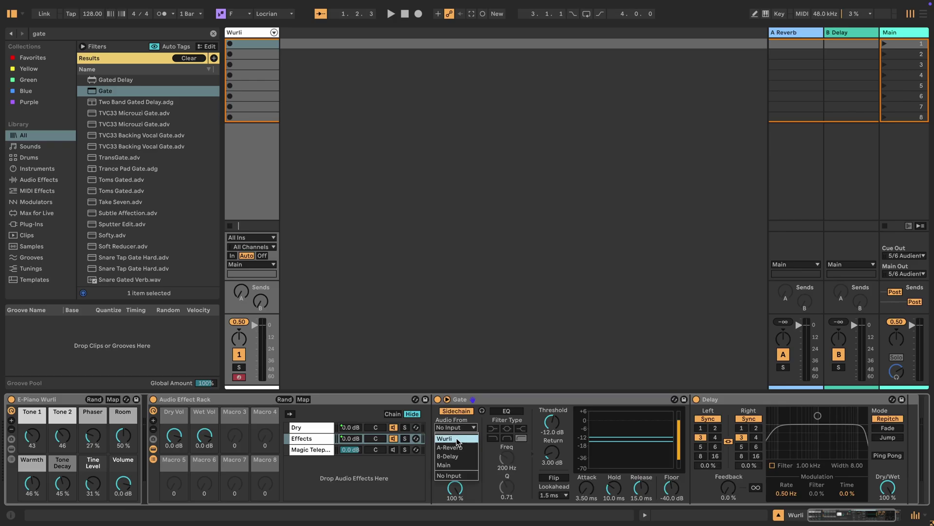
left_click(458, 439)
left_click(459, 437)
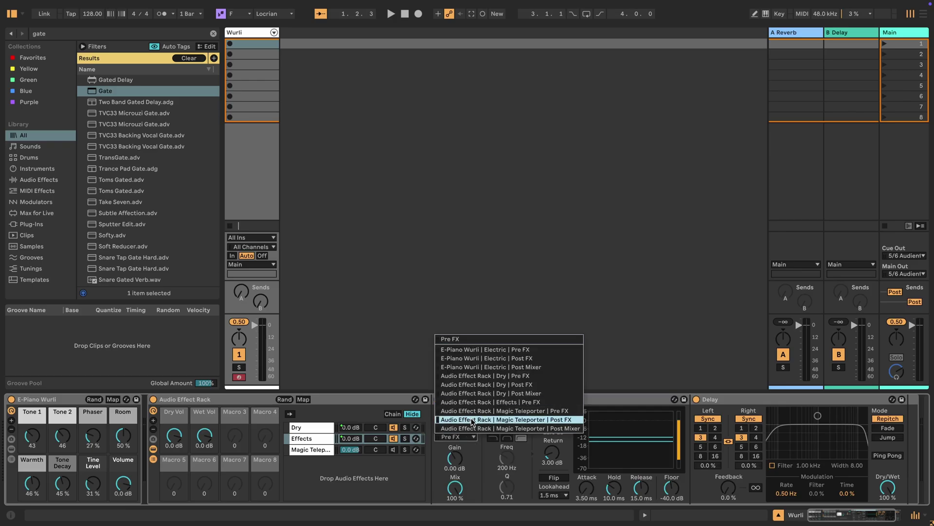
left_click(472, 420)
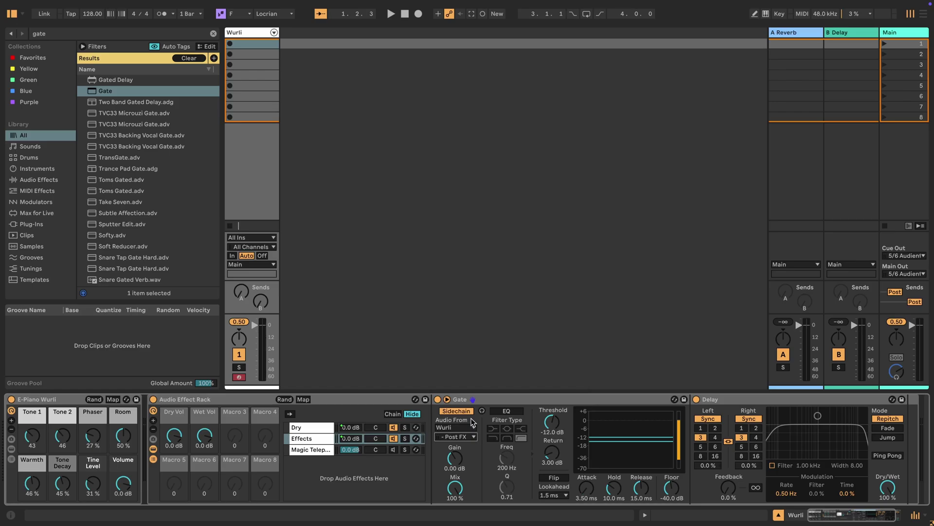
left_click(482, 410)
scroll(487, 450, "right", 2)
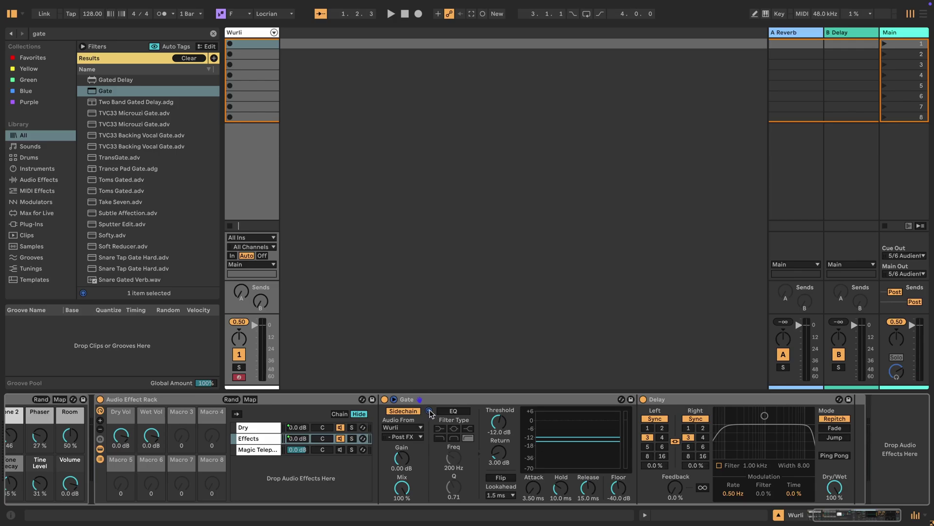
left_click(440, 404)
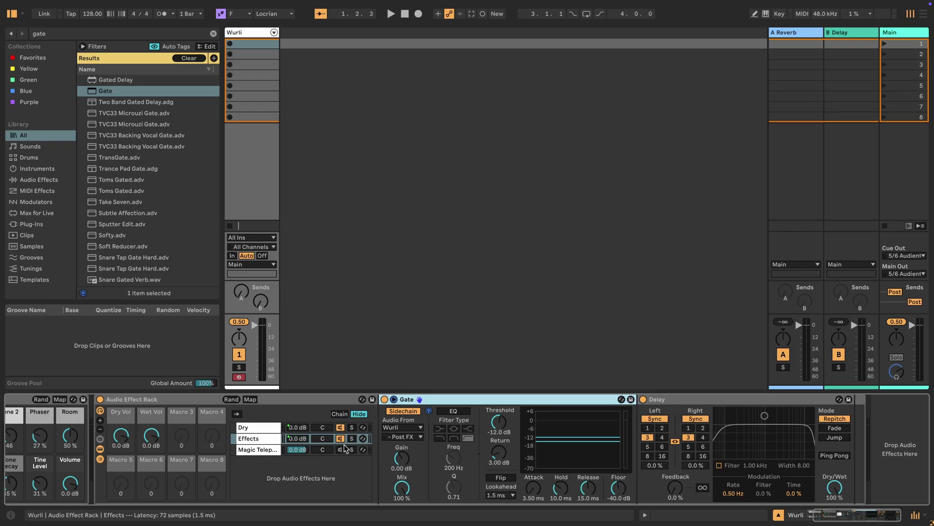
left_click(752, 405)
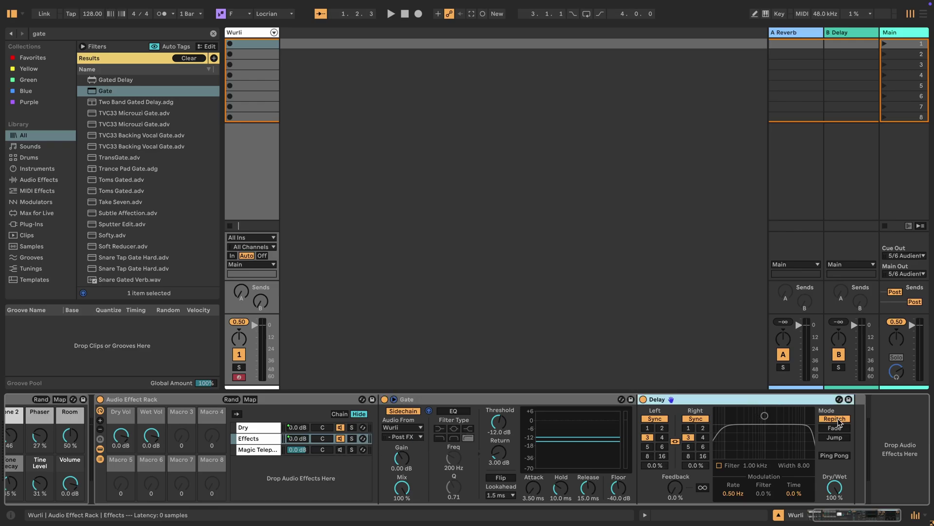
left_click(534, 405)
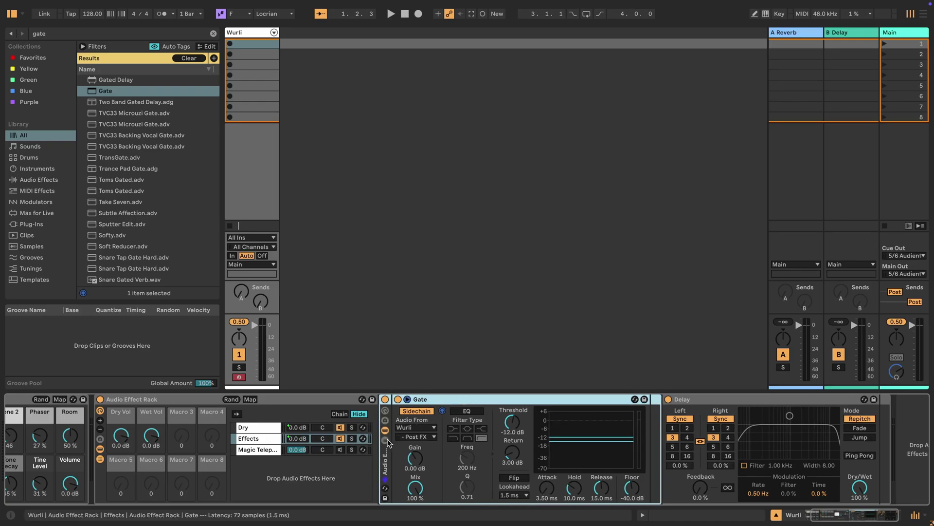
Group the Effects chain's Gate into a nested Audio Effect Rack
key("ctrl+g")
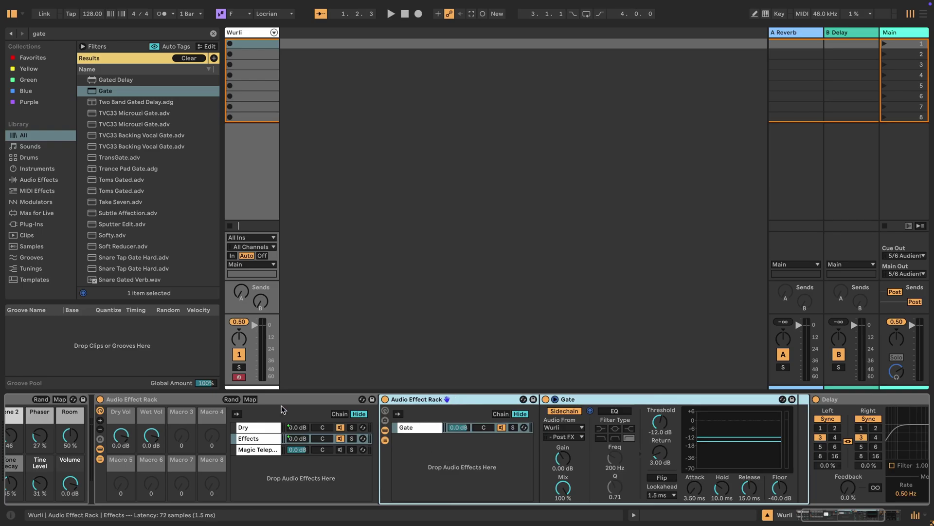
left_click(198, 400)
left_click(392, 404)
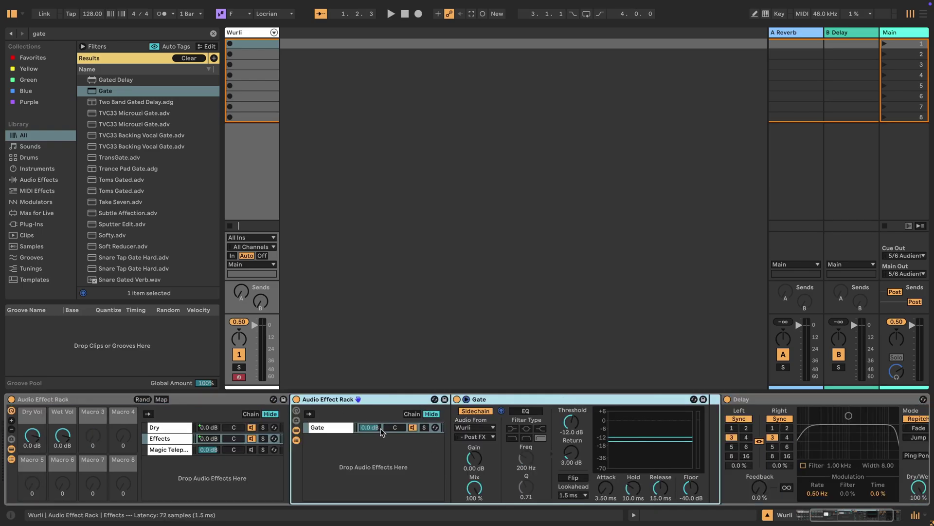
left_click(336, 429)
Add an empty chain named Dry and rename the Gate's chain to Teleported
key("ctrl+t")
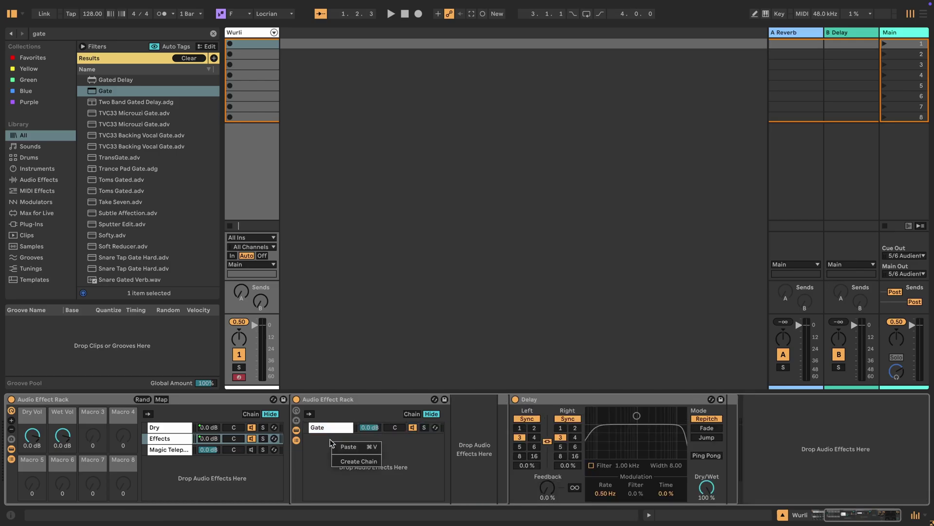
double_click(329, 438)
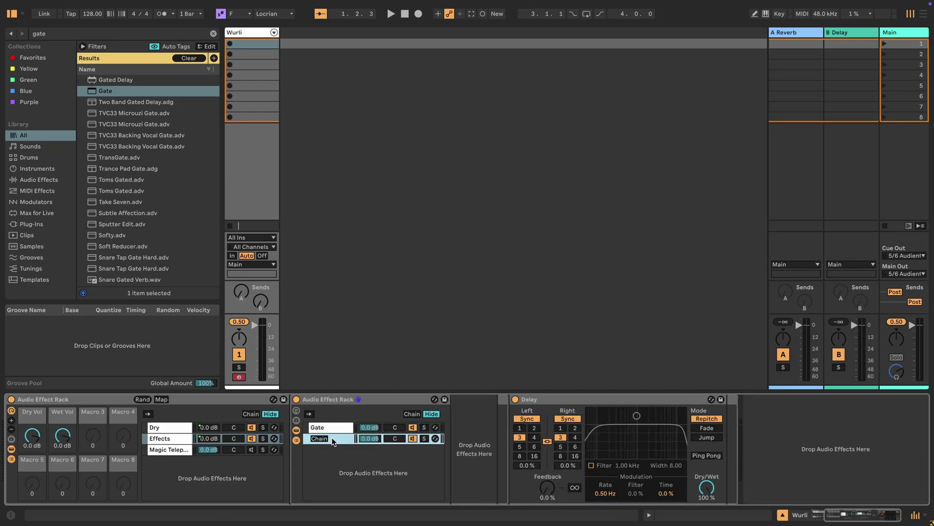
type("Dry")
left_click(330, 428)
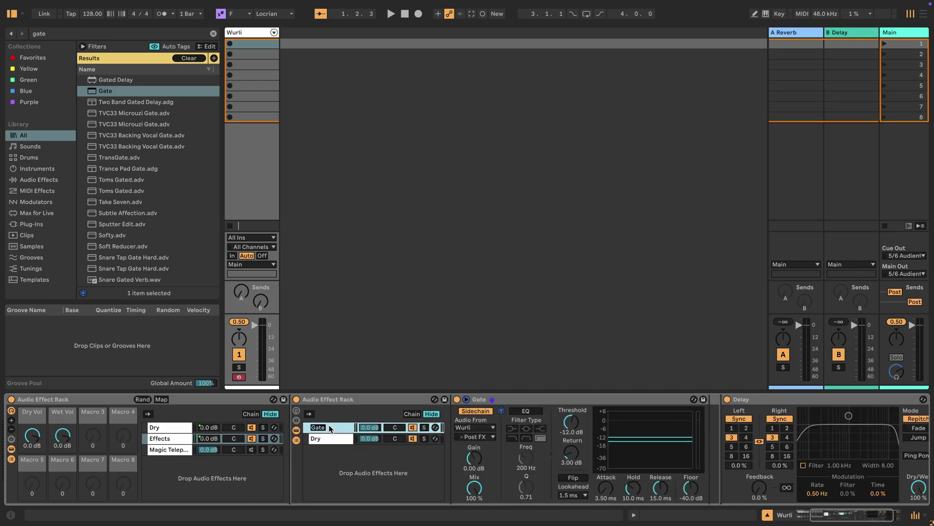
type("Teleported")
left_click(330, 439)
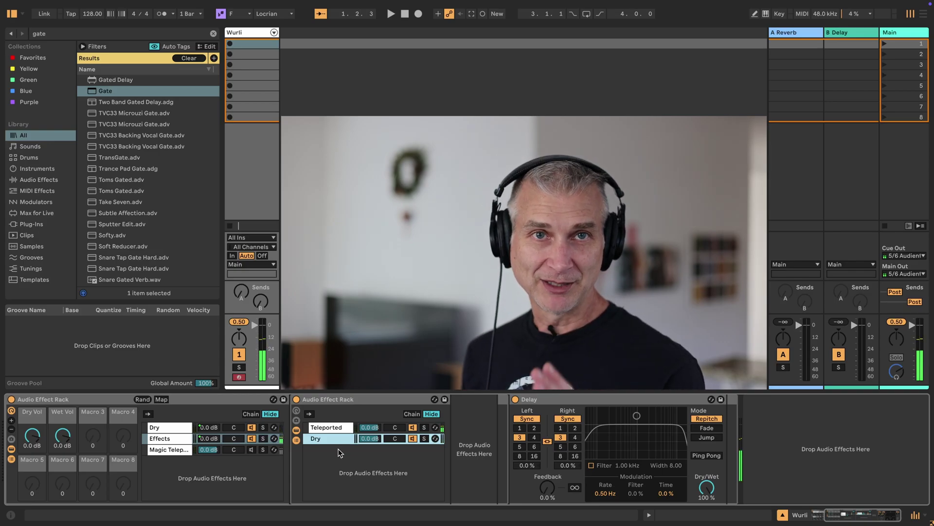
Turn the Magic Teleporter Gate's gain down to about -8.85 dB
left_click(190, 400)
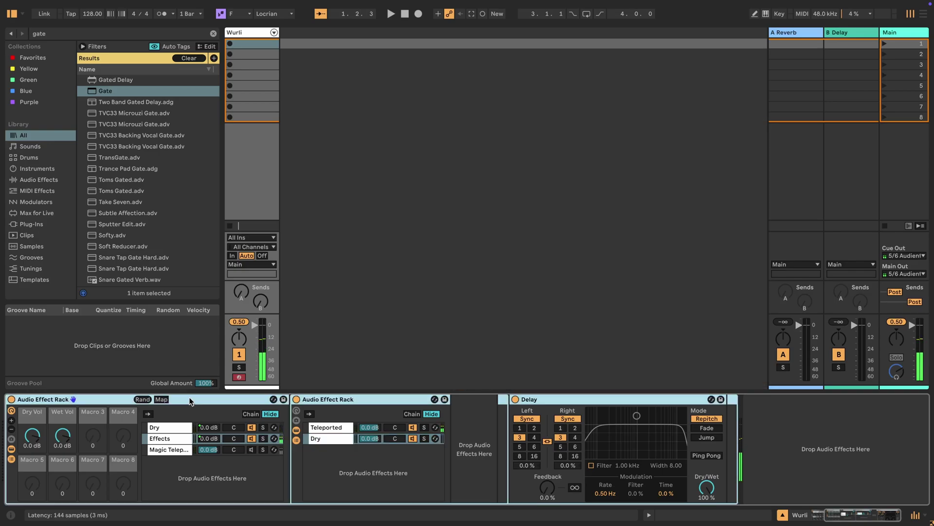
left_click(170, 449)
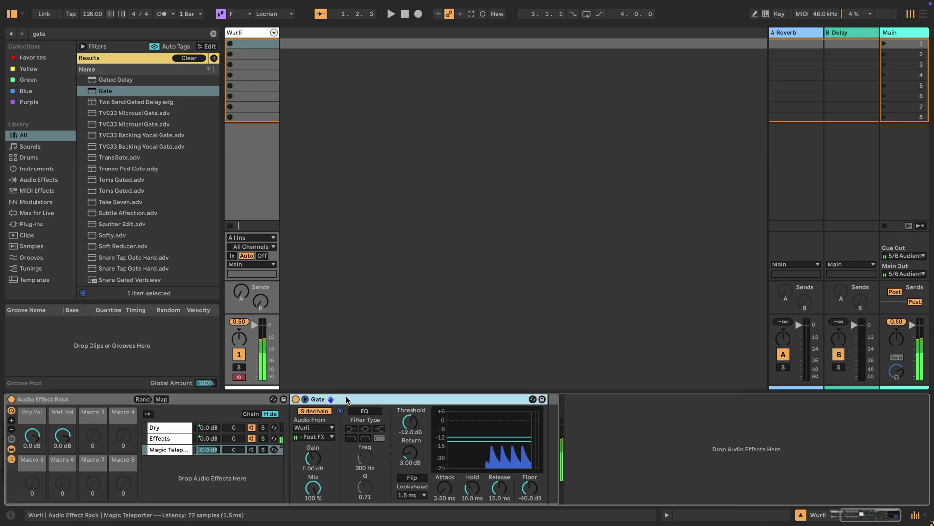
left_click(313, 458)
left_click_drag(313, 458, 313, 467)
Map the Gate's gain to Macro 4 and name the macro Feedback
right_click(314, 458)
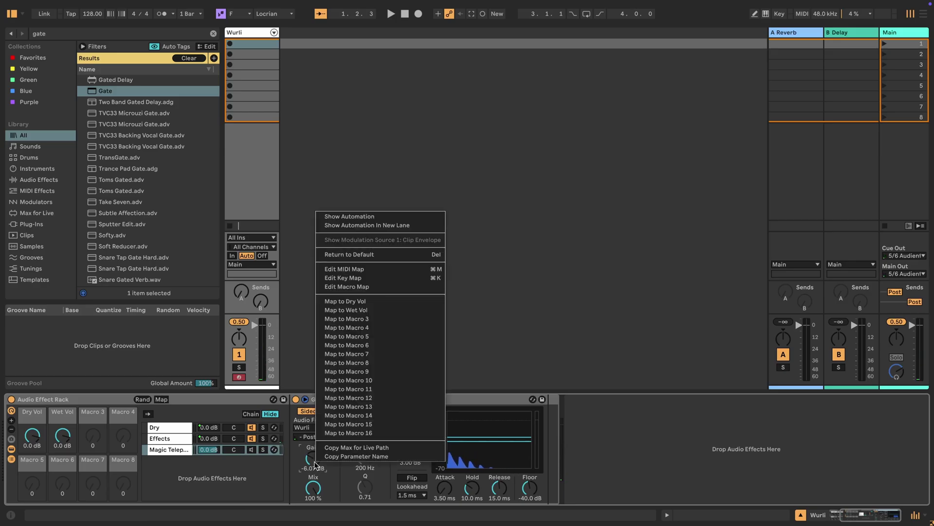
left_click(350, 327)
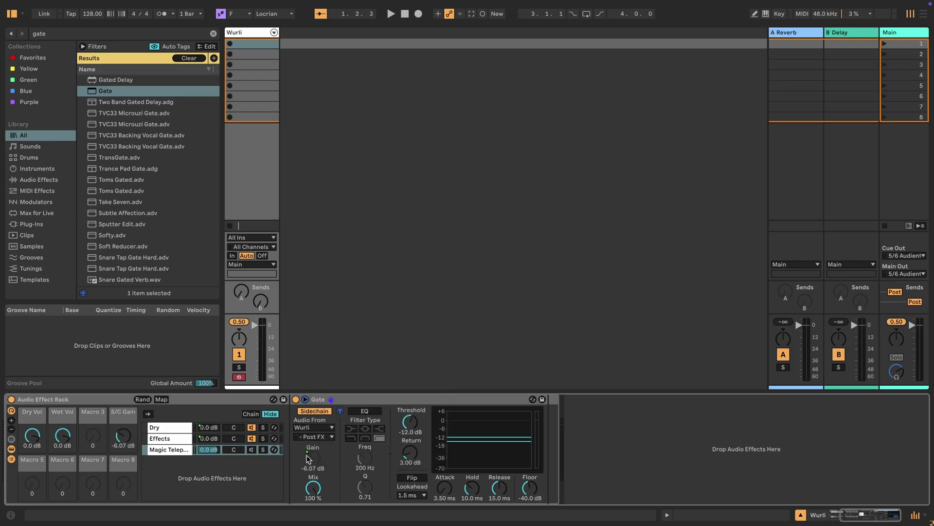
key("ctrl+r")
type("F")
key("Return")
Display the Effects chain's devices and select the nested rack's Dry chain
left_click(96, 421)
left_click(165, 438)
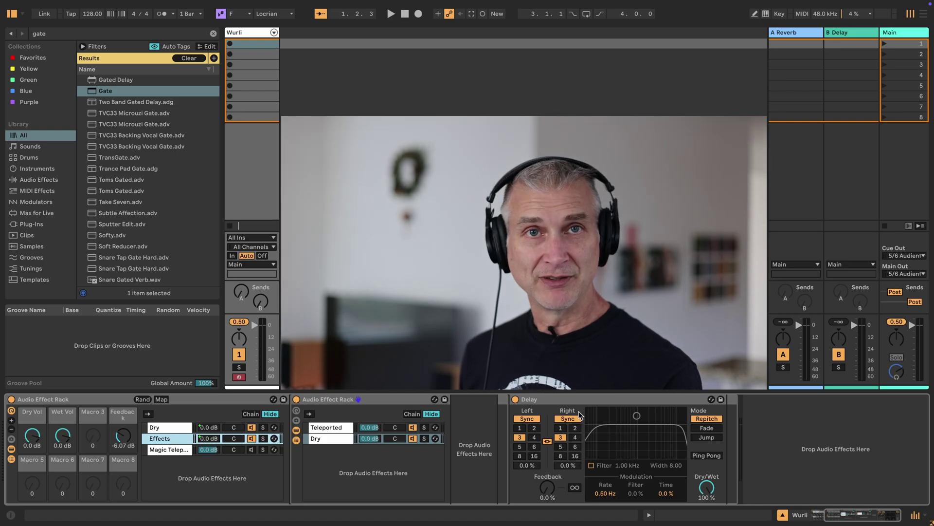
left_click(366, 439)
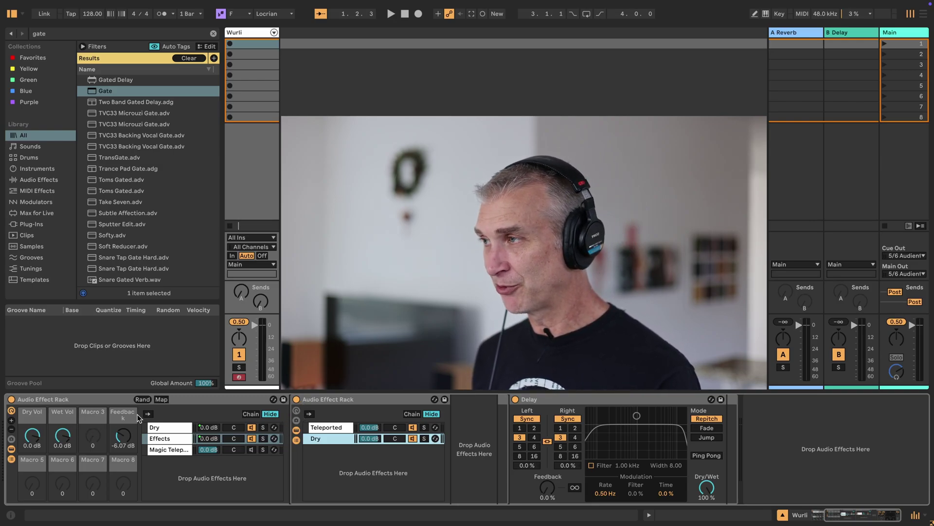
Load a Utility into the Effects chain, map its Gain to Macro 3 and select that macro
key("ctrl+f")
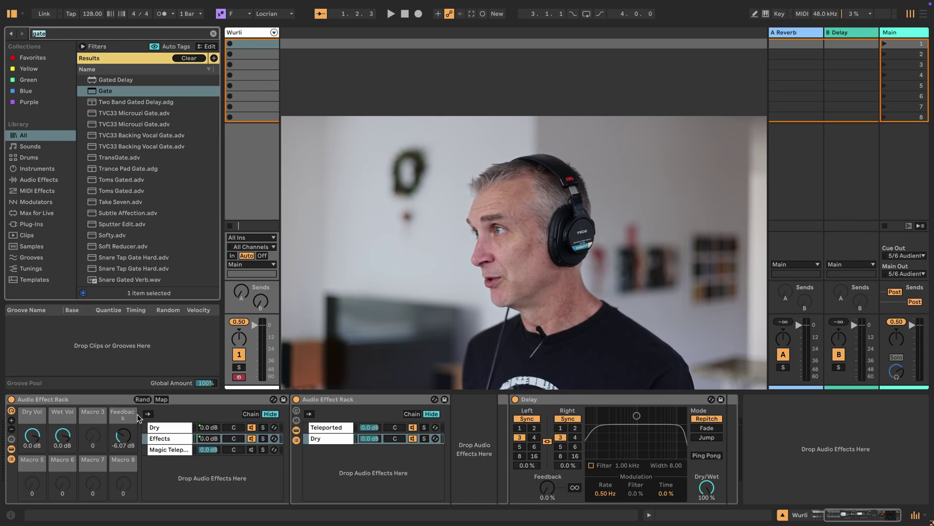
type("utility")
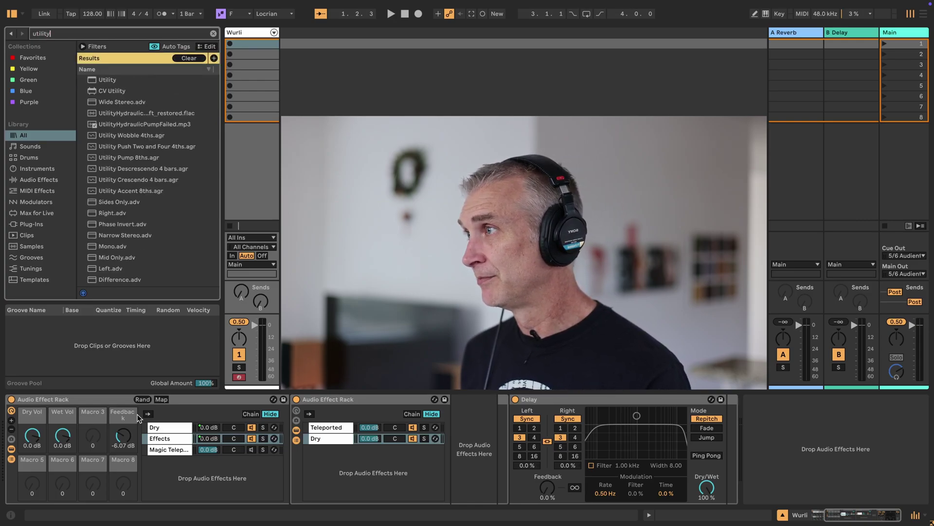
key("Down")
key("Return")
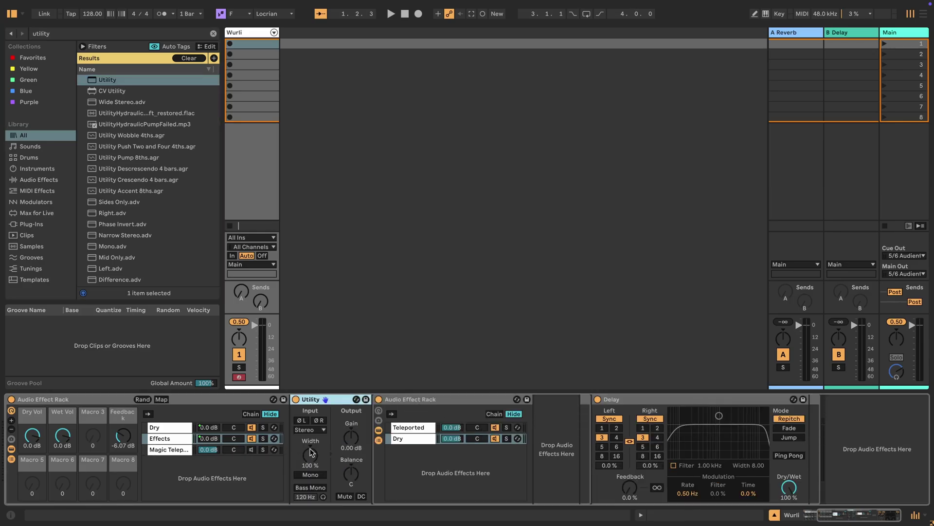
right_click(350, 435)
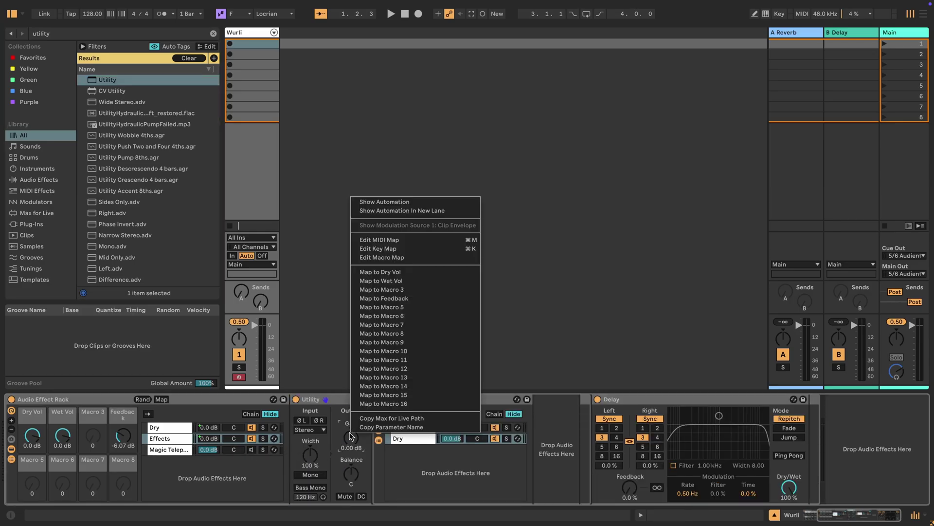
left_click(380, 290)
left_click(84, 414)
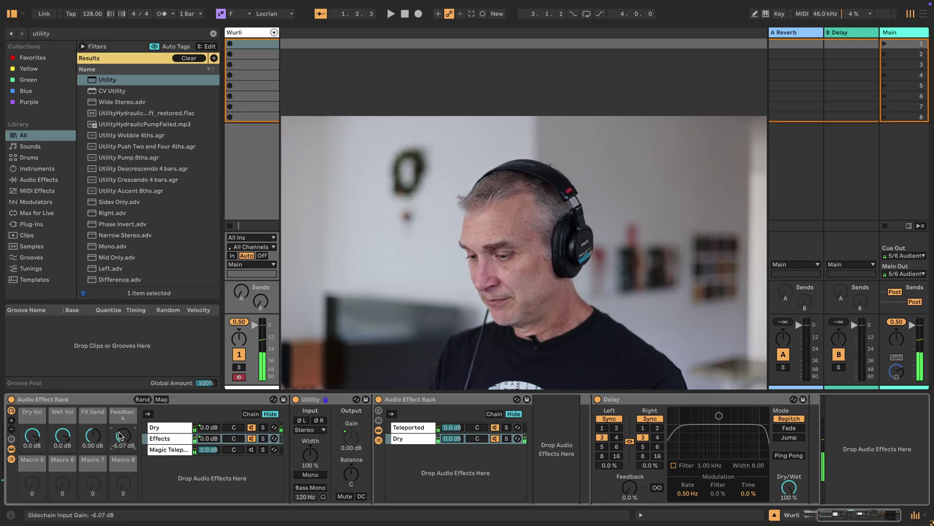
Drag the FX Send macro down to -23.1 dB and settle Feedback at -7.60 dB
left_click_drag(129, 438, 129, 429)
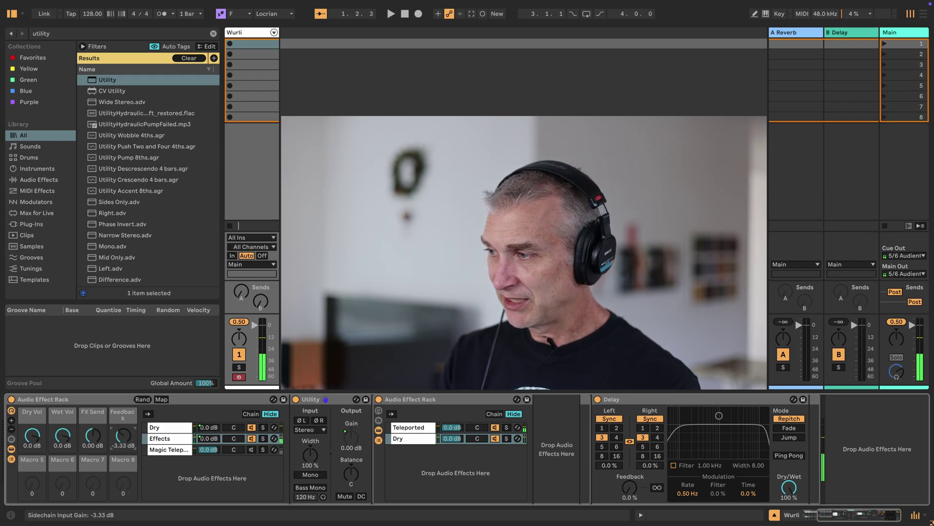
left_click_drag(124, 436, 123, 424)
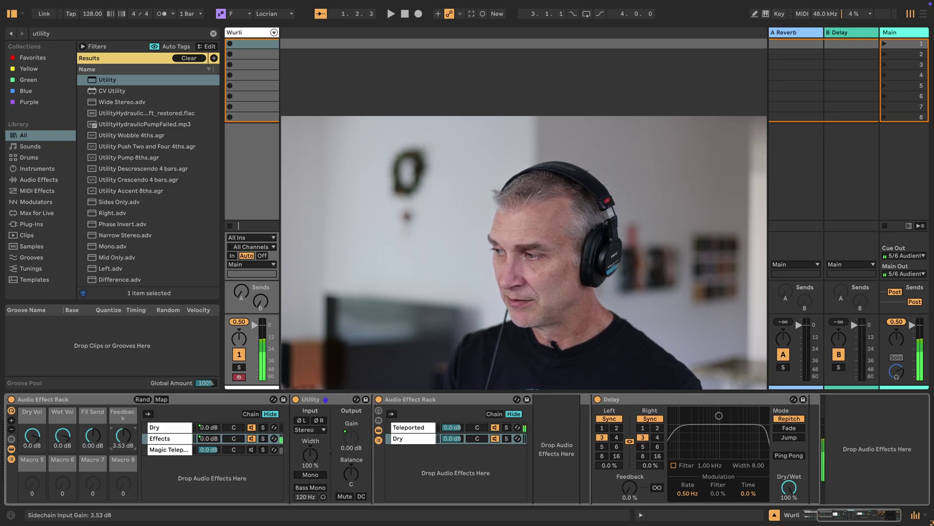
left_click_drag(124, 424, 123, 438)
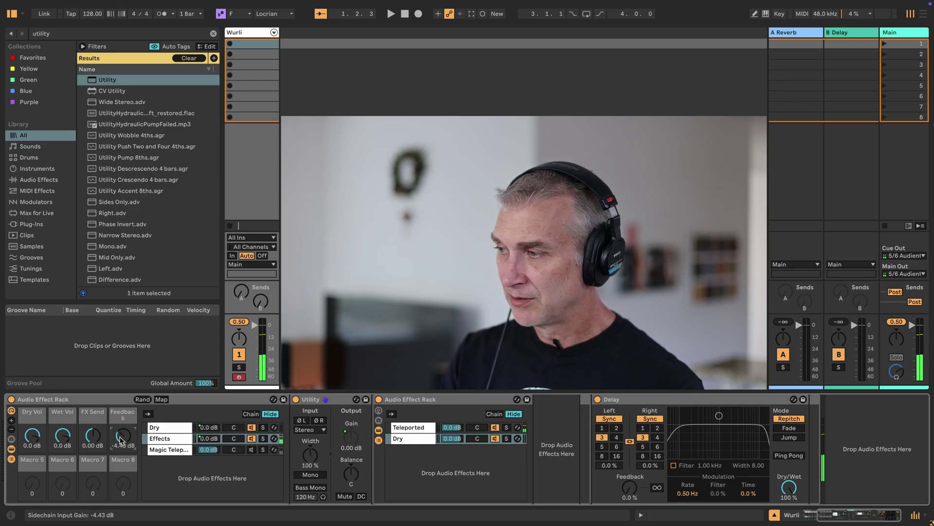
left_click(94, 436)
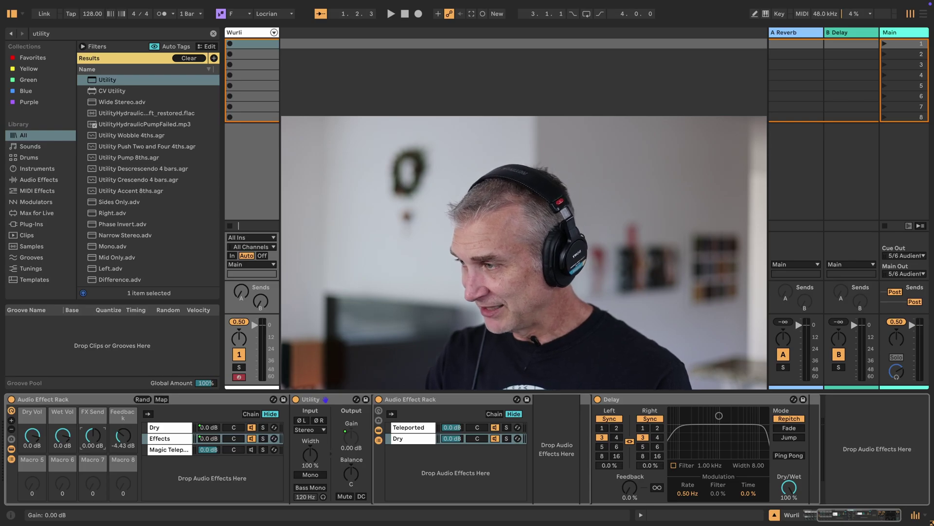
left_click_drag(94, 437, 93, 467)
left_click_drag(123, 436, 94, 441)
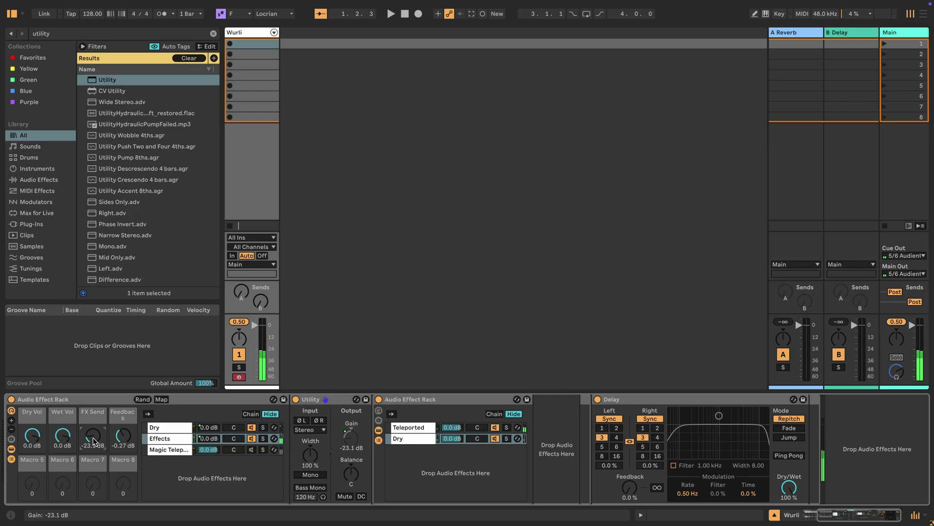
left_click_drag(121, 436, 121, 439)
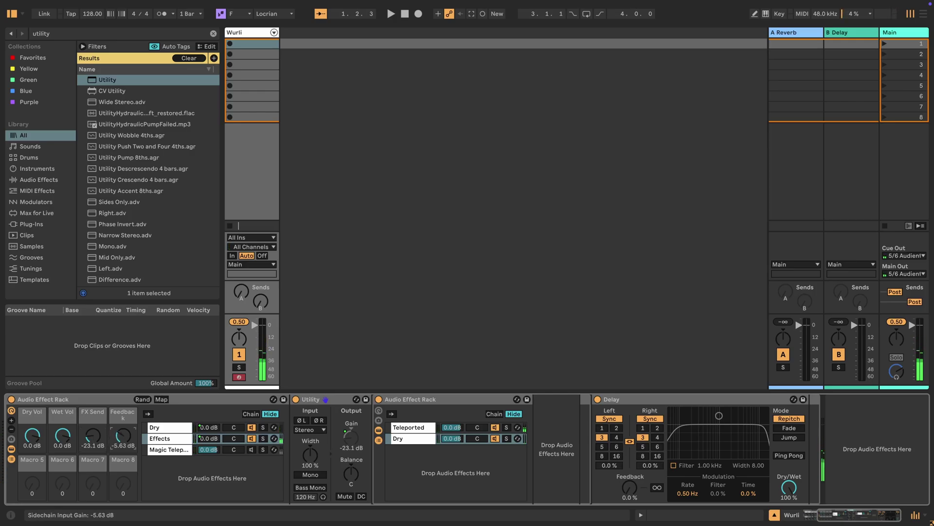
left_click(171, 441)
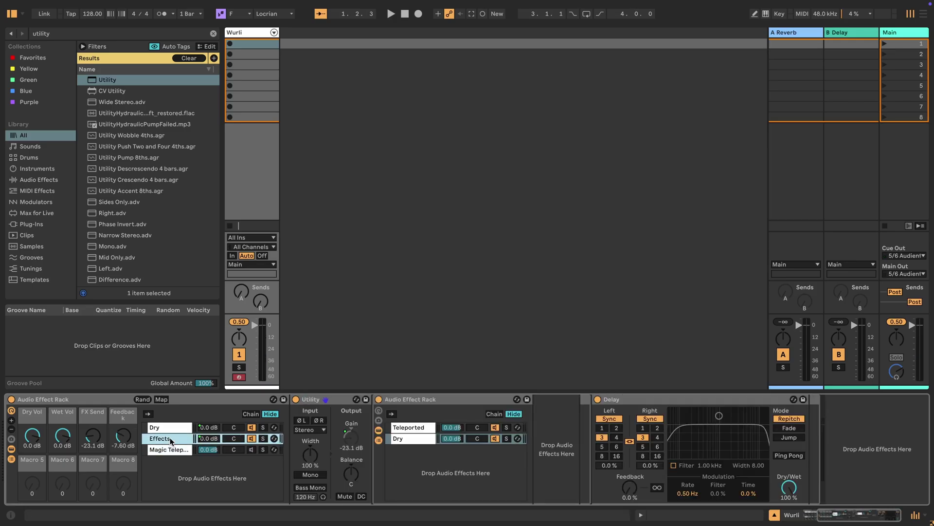
left_click(39, 426)
left_click(19, 422)
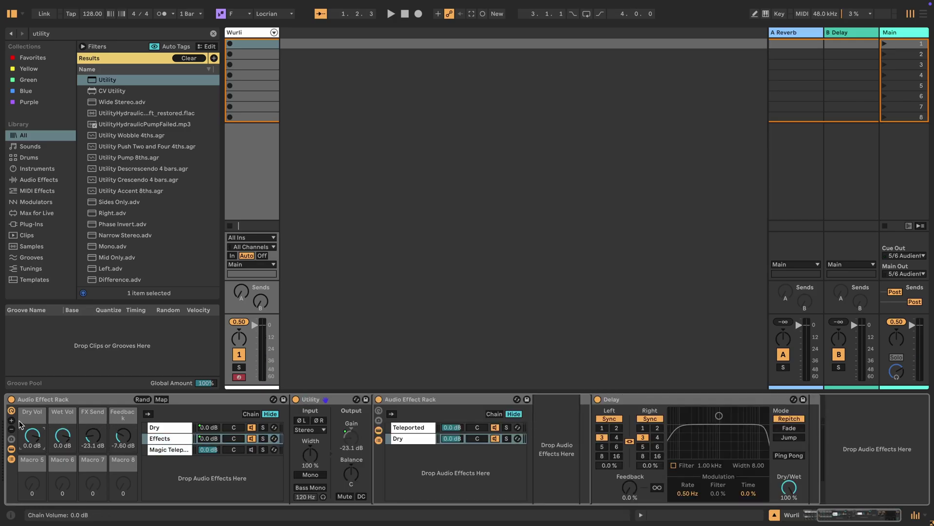
left_click(116, 421)
Fold the nested rack and Utility in the Effects chain to bring the Delay into view
left_click(181, 440)
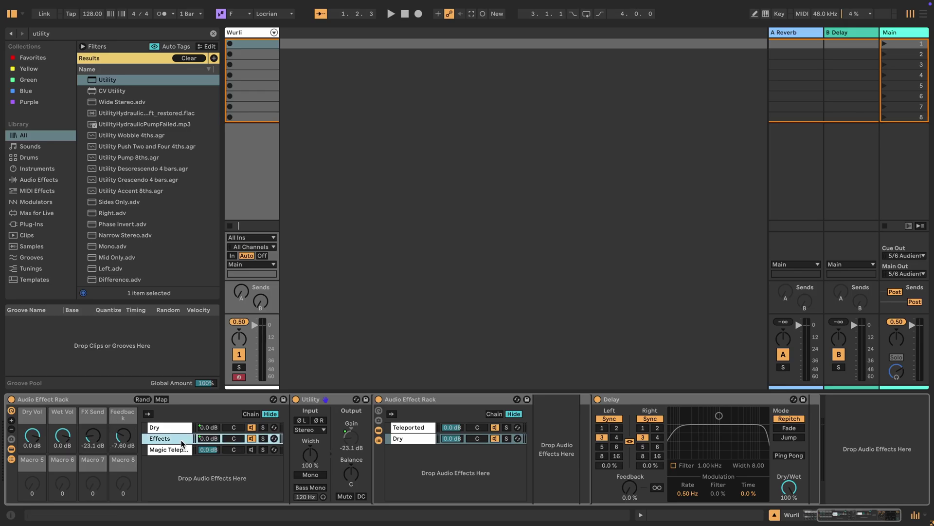
double_click(411, 399)
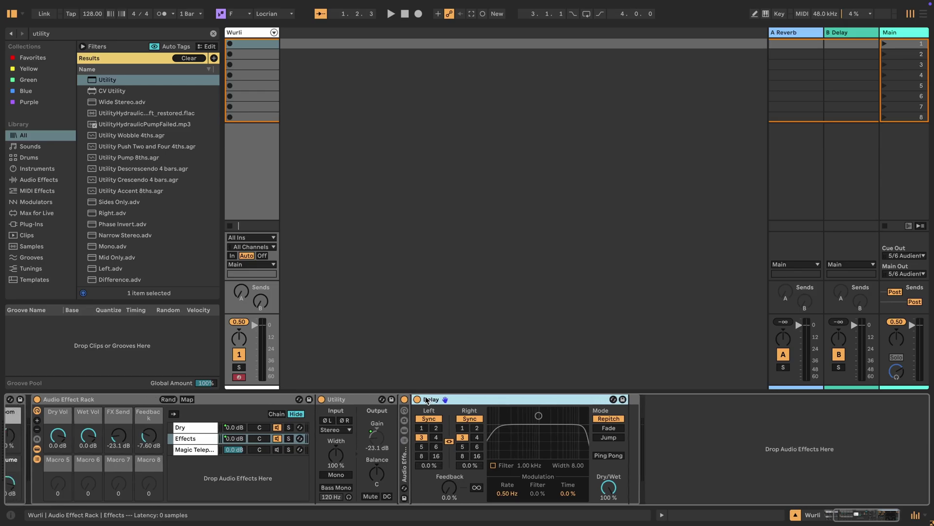
double_click(365, 399)
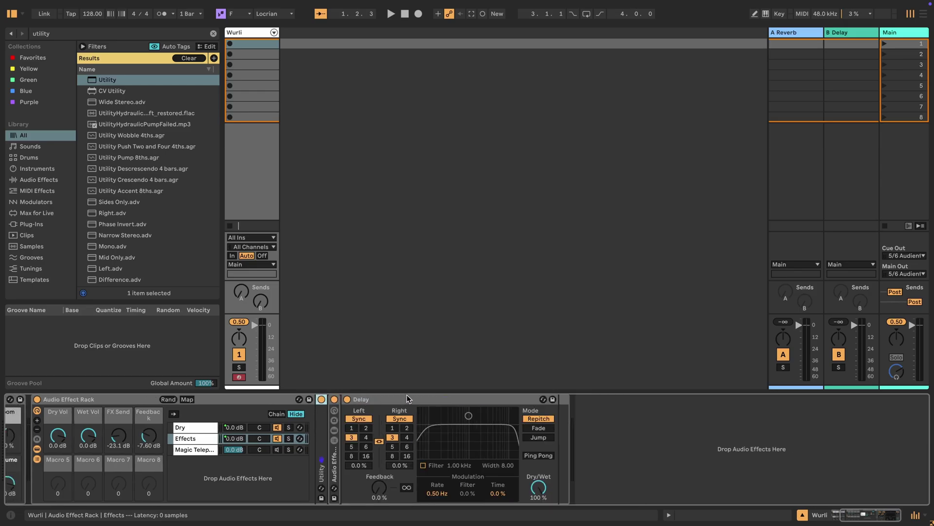
left_click(408, 399)
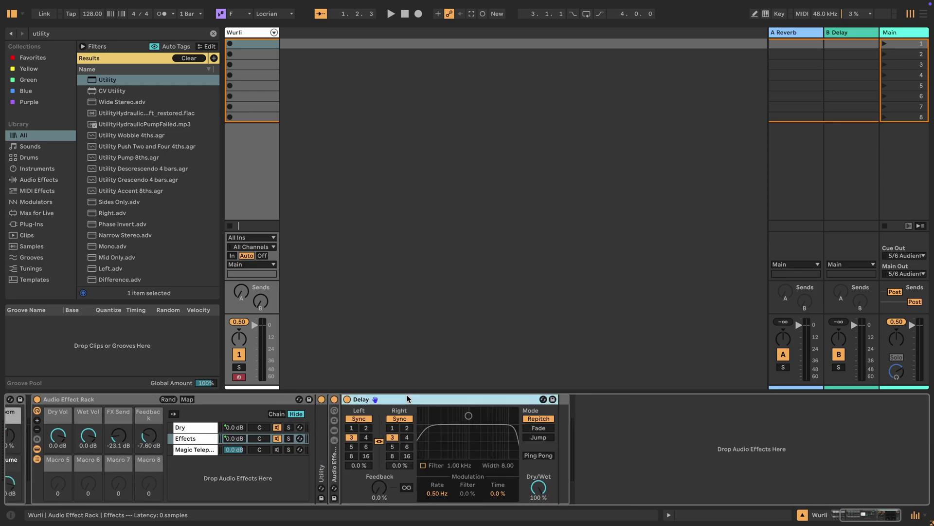
scroll(399, 400, "left", 3)
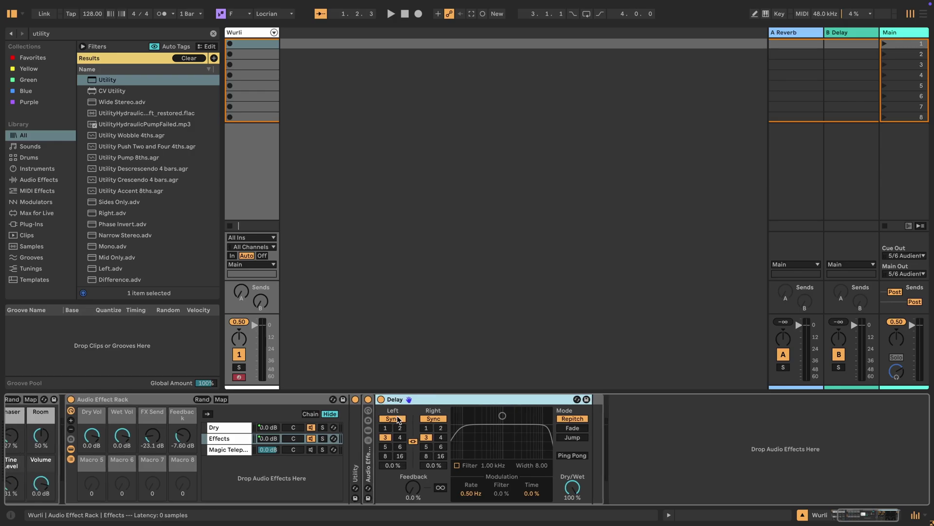
Switch the Delay to Time mode and map Left Time (375 ms) to Macro 5, named 'Delay Time'
left_click(392, 419)
right_click(396, 439)
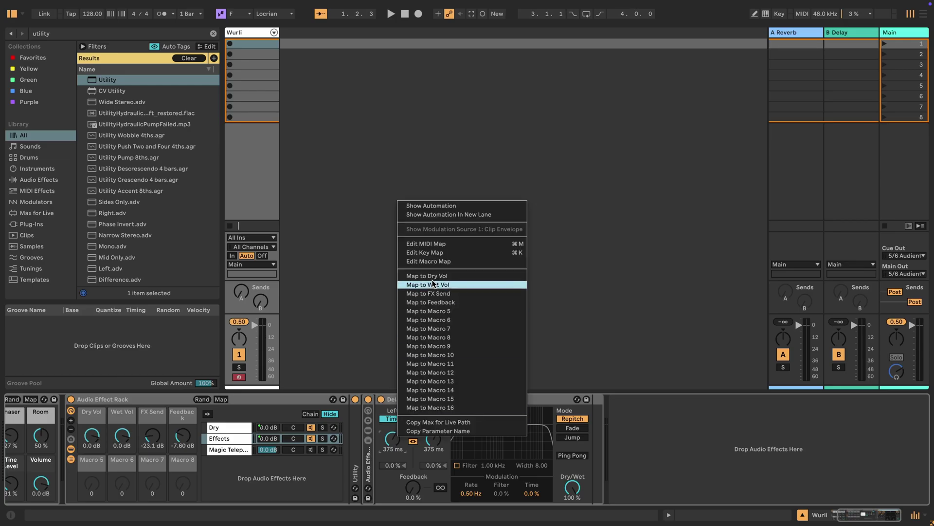
left_click(434, 310)
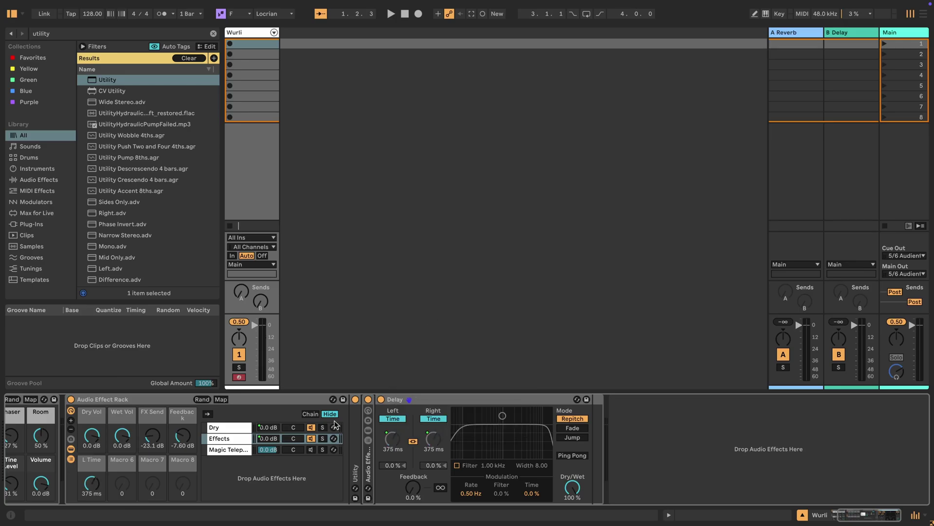
double_click(89, 462)
type("Delay Time")
key("Return")
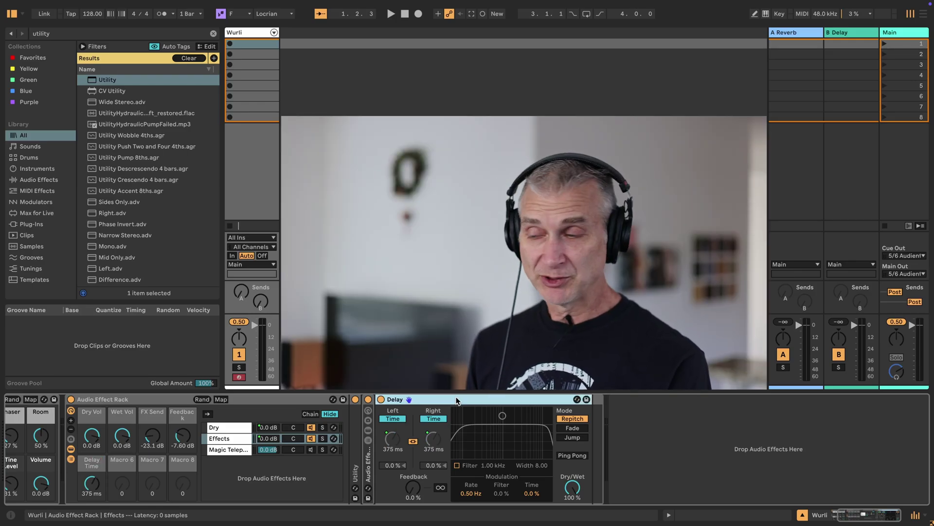
Find Volcano 3 in the browser and insert it after the Delay
key("ctrl+f")
type("vol")
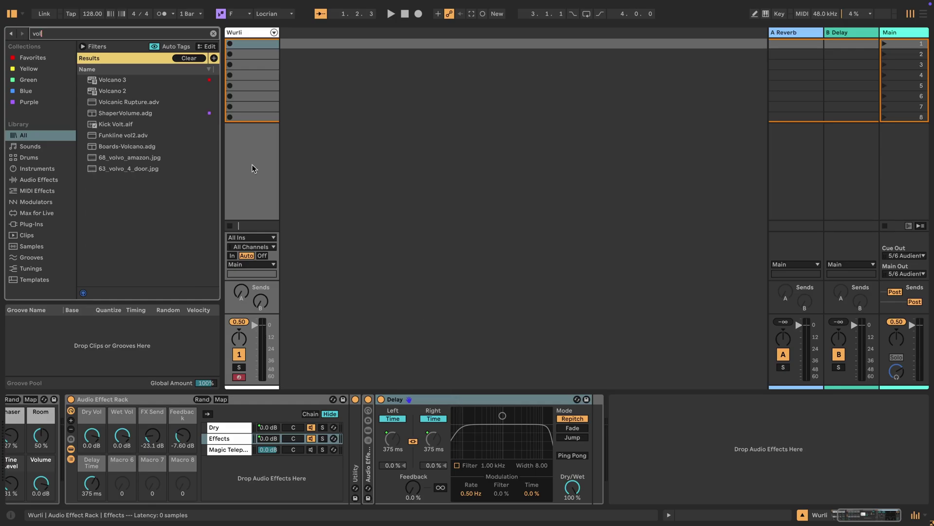
left_click(126, 80)
left_click_drag(114, 83, 593, 426)
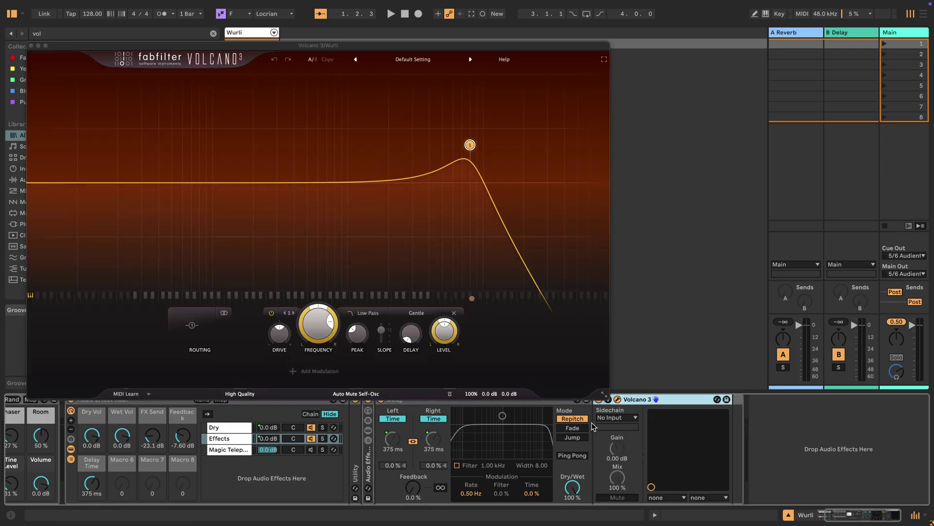
Switch Volcano 3's filter to band pass and lower its frequency to about 170 Hz
left_click(366, 313)
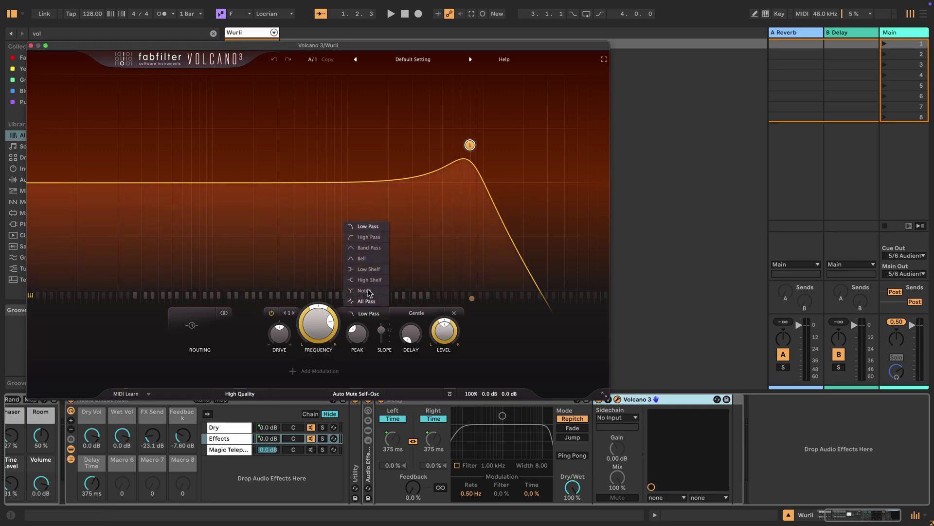
left_click(371, 248)
left_click_drag(357, 50, 501, 62)
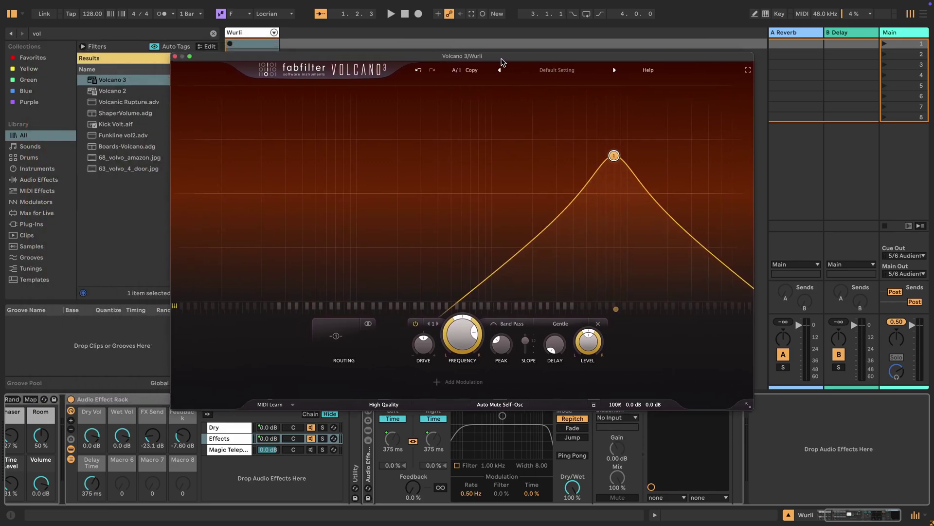
left_click_drag(614, 155, 419, 154)
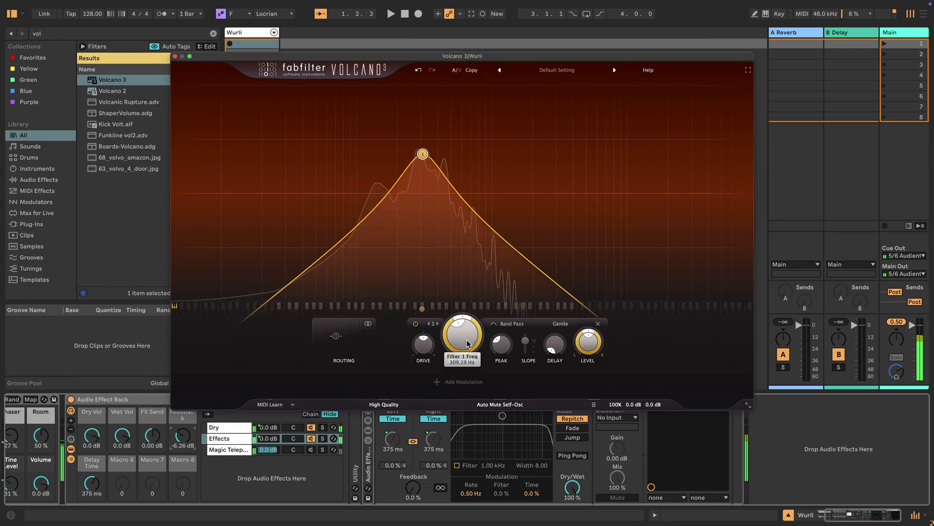
left_click_drag(467, 347, 471, 357)
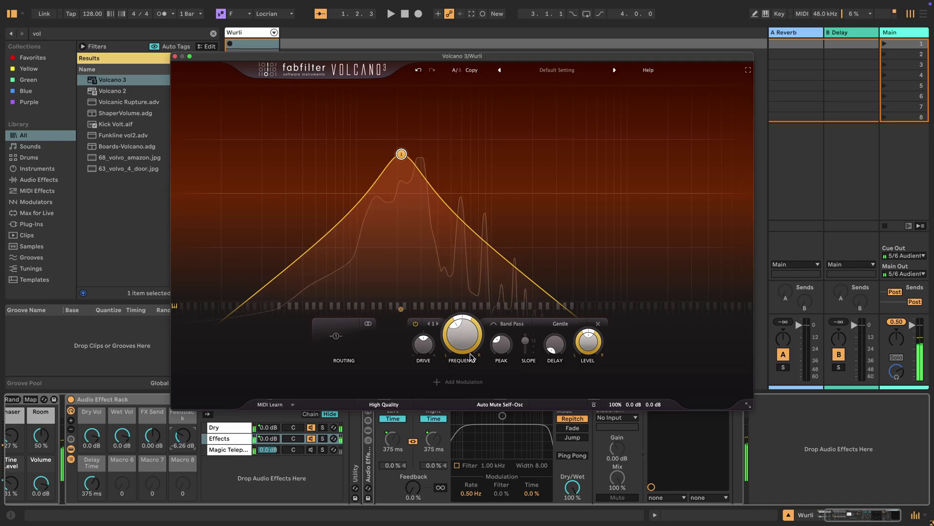
scroll(462, 350, "down", 2)
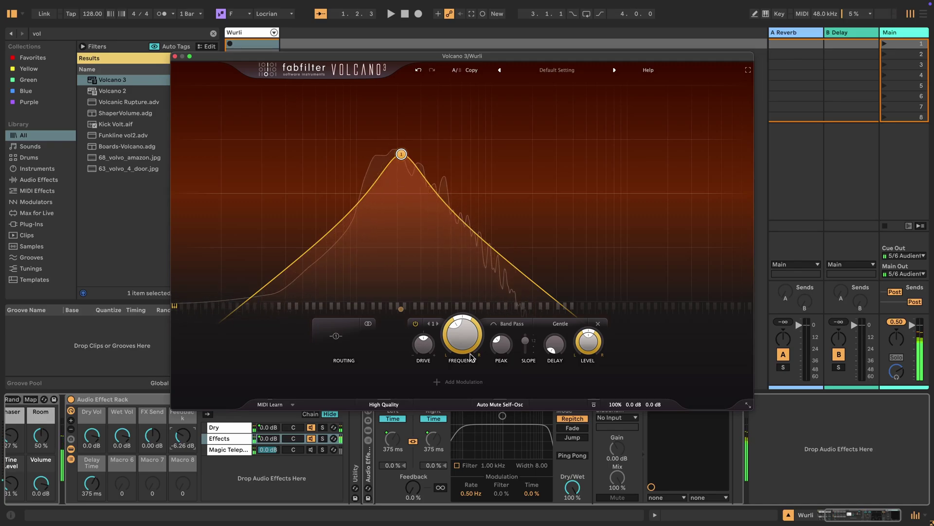
scroll(462, 350, "down", 3)
scroll(462, 351, "up", 2)
Raise the filter drive to about +14 dB, boost the peak, and set frequency near 830 Hz
left_click_drag(424, 344, 427, 313)
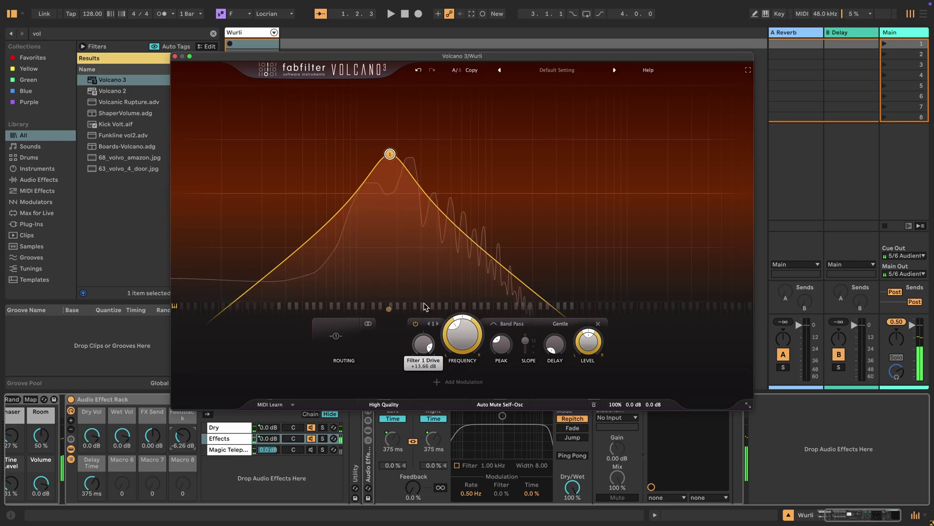
left_click_drag(501, 343, 491, 317)
scroll(455, 333, "up", 6)
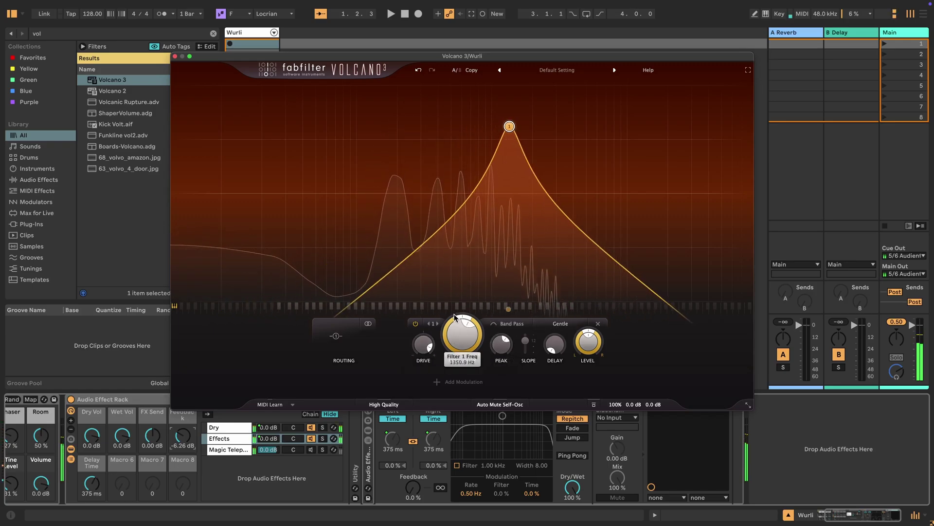
scroll(455, 332, "down", 3)
mouse_move(455, 332)
left_mouse_down()
mouse_move(455, 319)
mouse_move(453, 347)
mouse_move(452, 321)
mouse_move(453, 337)
left_mouse_up()
Lower the Volcano 3 filter peak to 0.152 and shrink its window
left_click(640, 446)
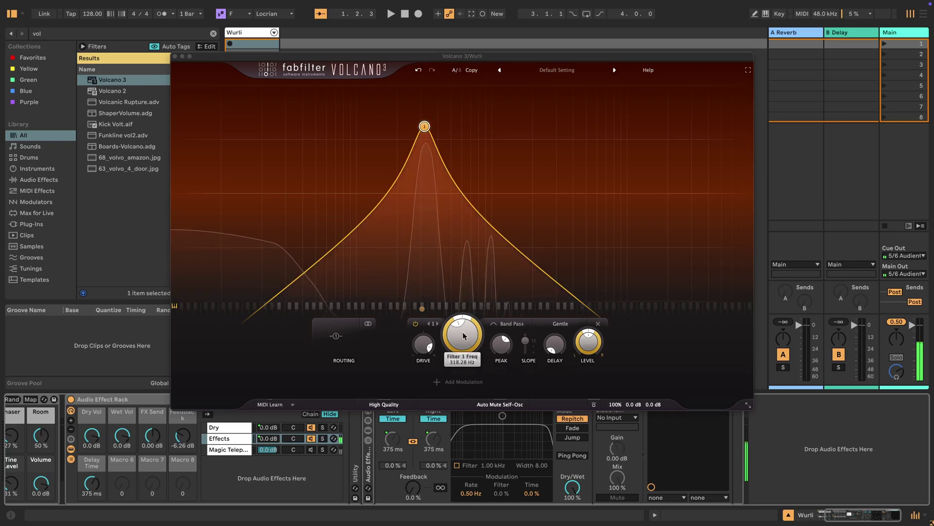
left_click_drag(501, 344, 503, 426)
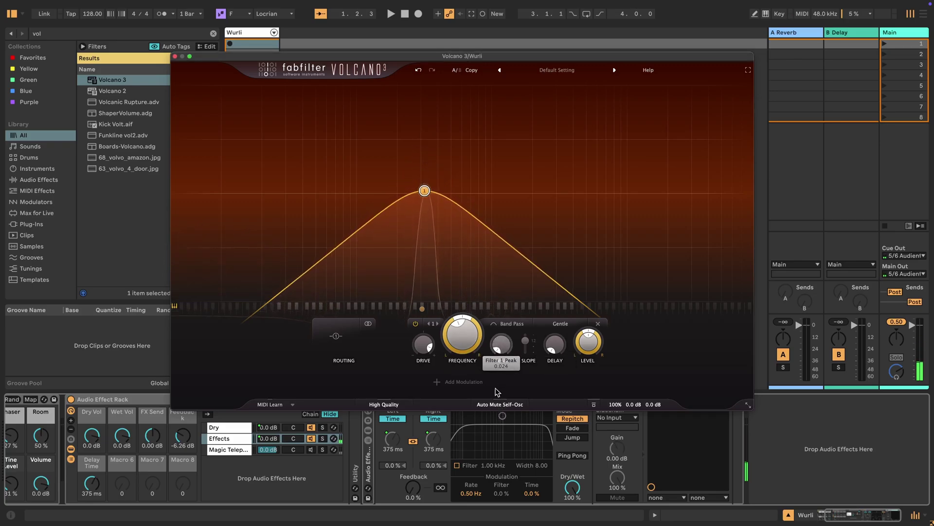
left_click(600, 449)
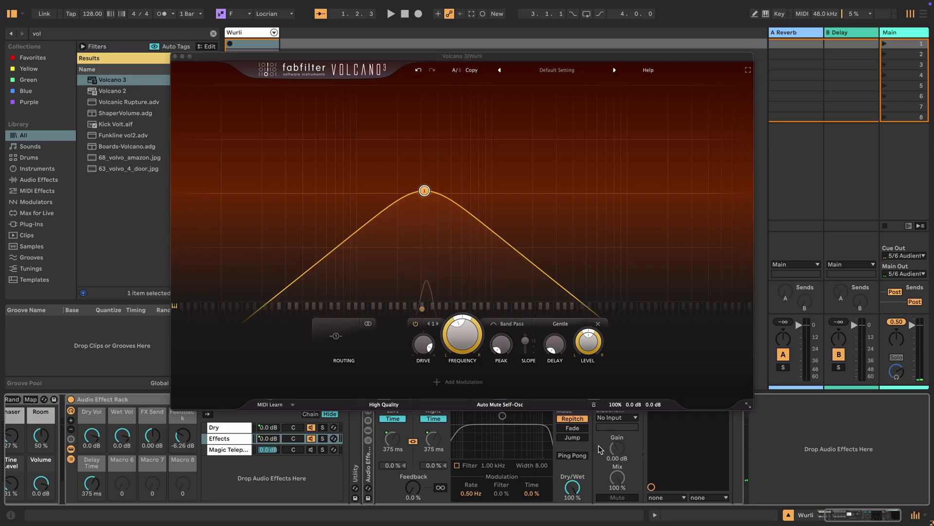
left_click_drag(748, 404, 713, 358)
Swap Volcano 3 for TAL-Chorus-LX after the Delay, set Feedback to -7.60 dB, enable chorus mode II
left_click(675, 403)
key("Delete")
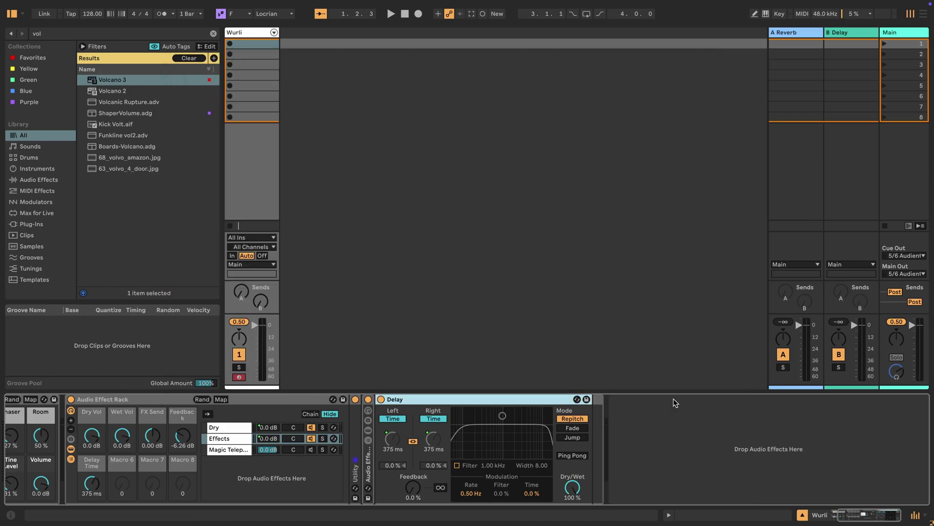
key("ctrl+f")
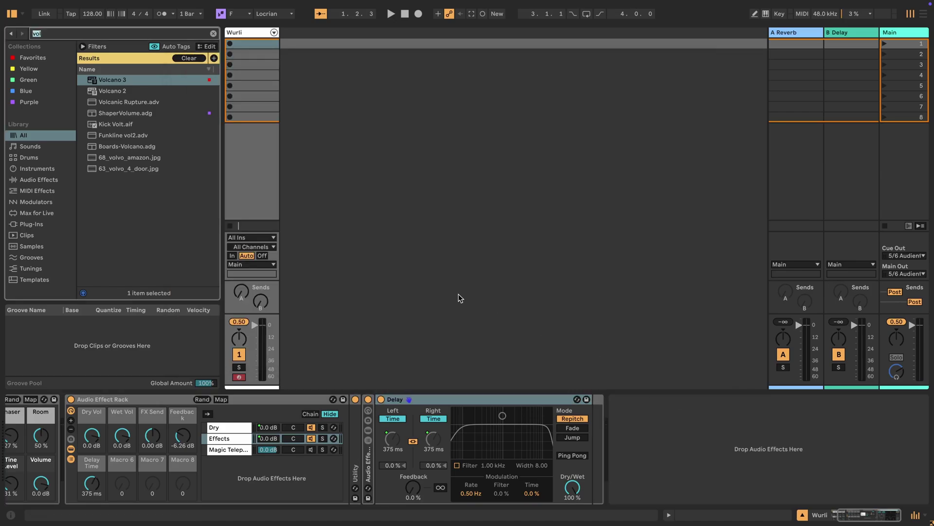
type("chorux")
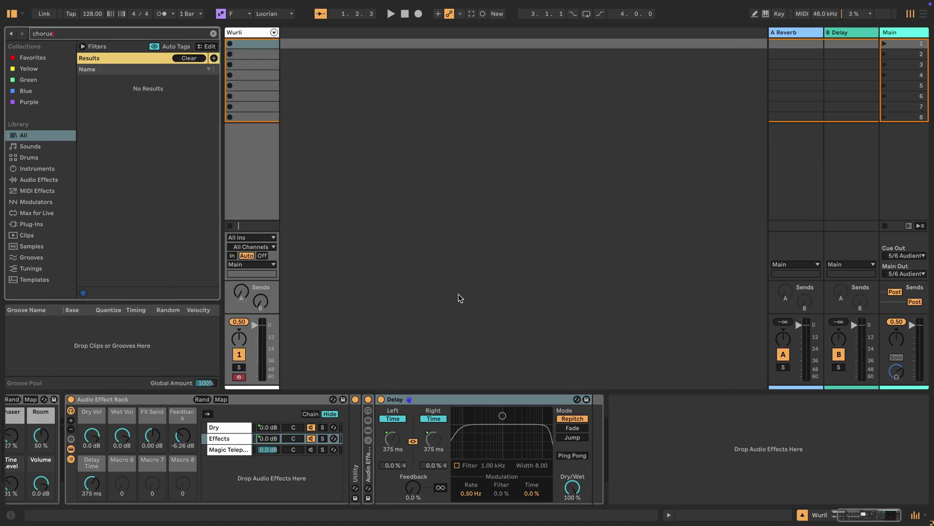
key("BackSpace")
key("Down")
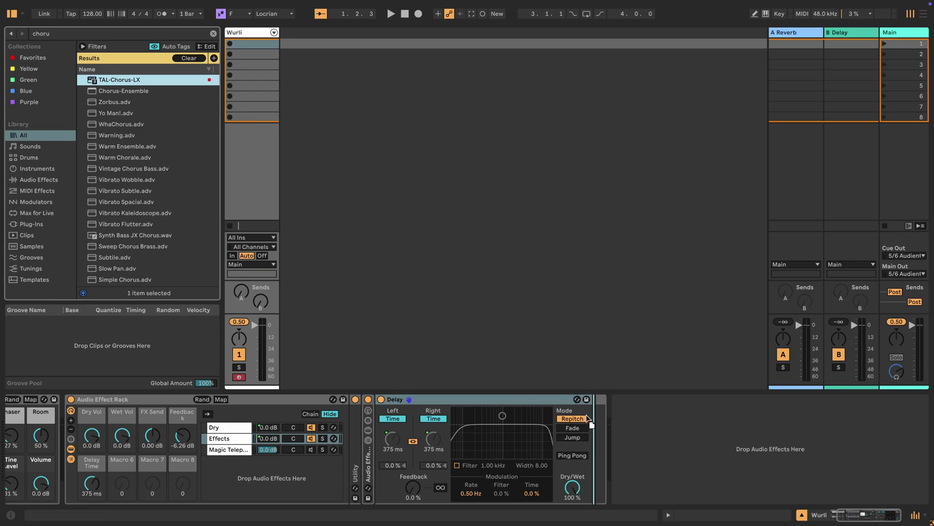
key("Return")
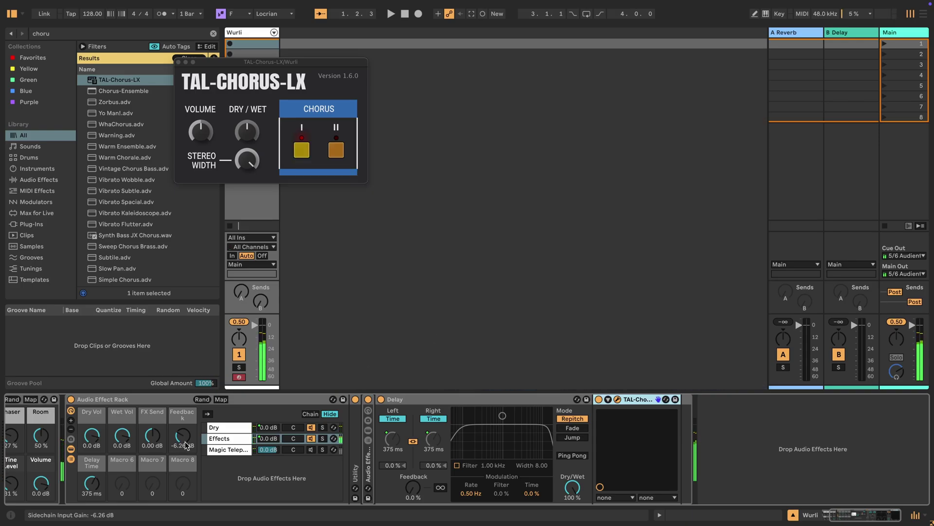
left_click_drag(183, 435, 183, 443)
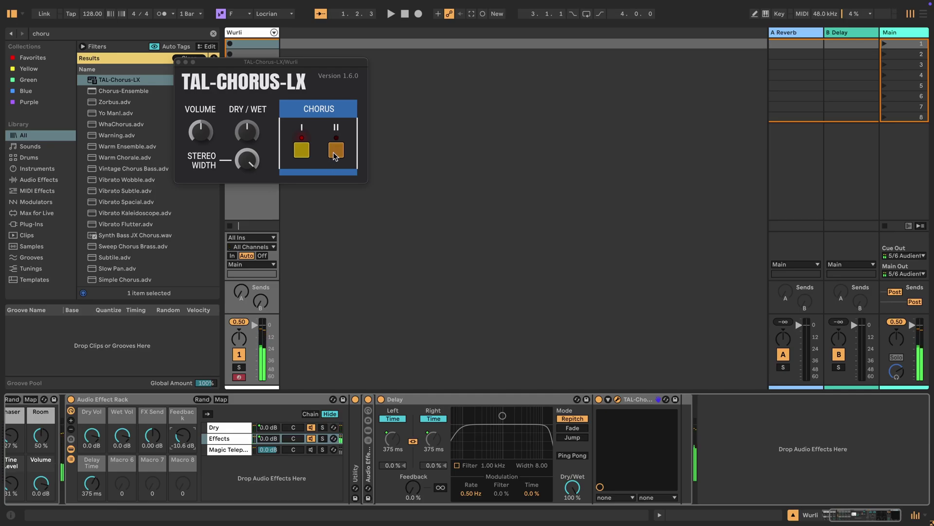
left_click(336, 150)
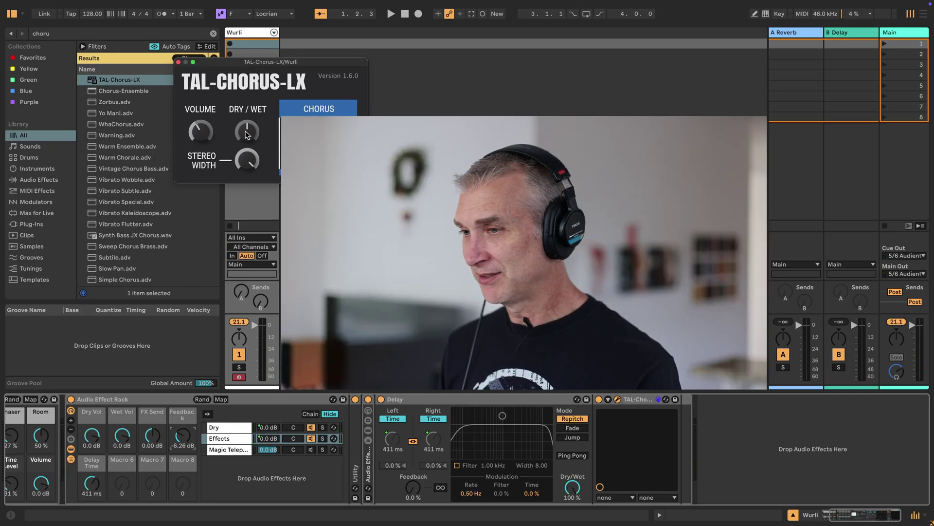
Replace TAL-Chorus-LX with Phaser-Flanger after the Delay and set the Delay Time macro to 100 ms
left_click(639, 401)
key("Delete")
key("ctrl+f")
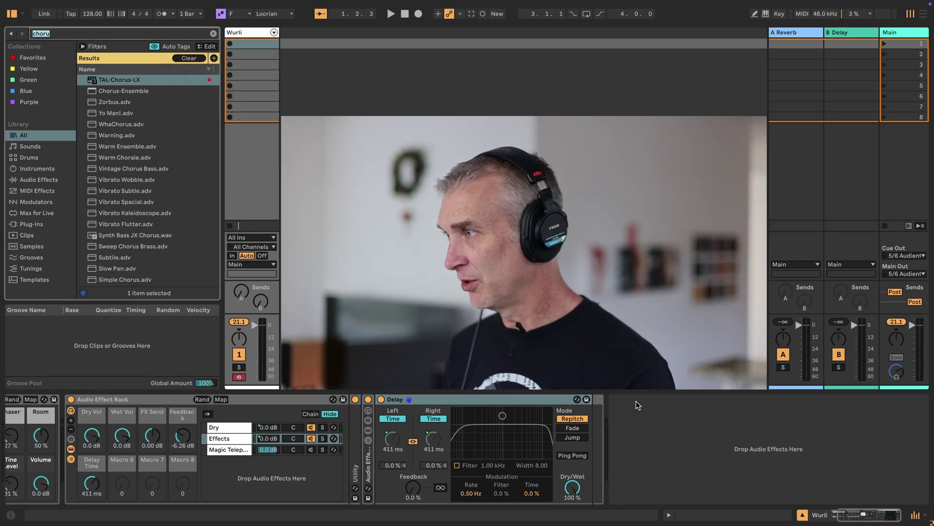
type("phas")
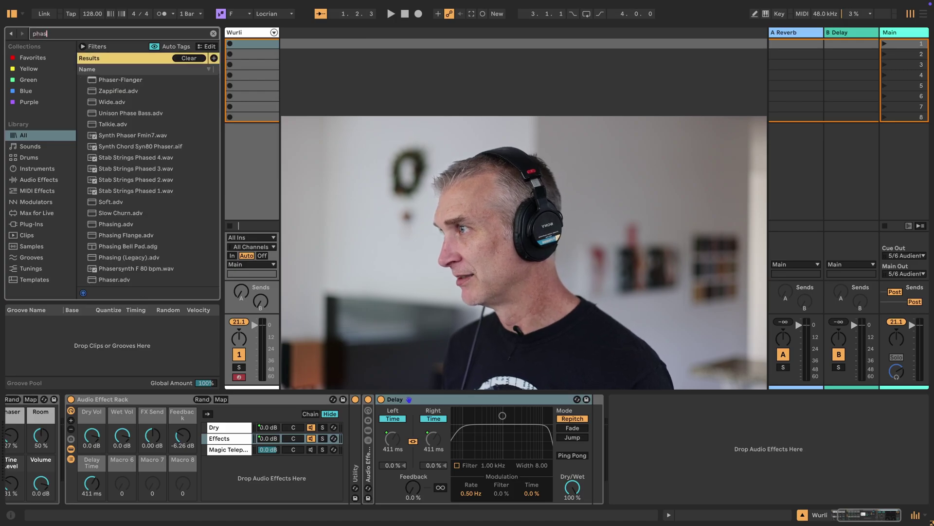
left_click(111, 80)
left_click_drag(530, 295, 598, 440)
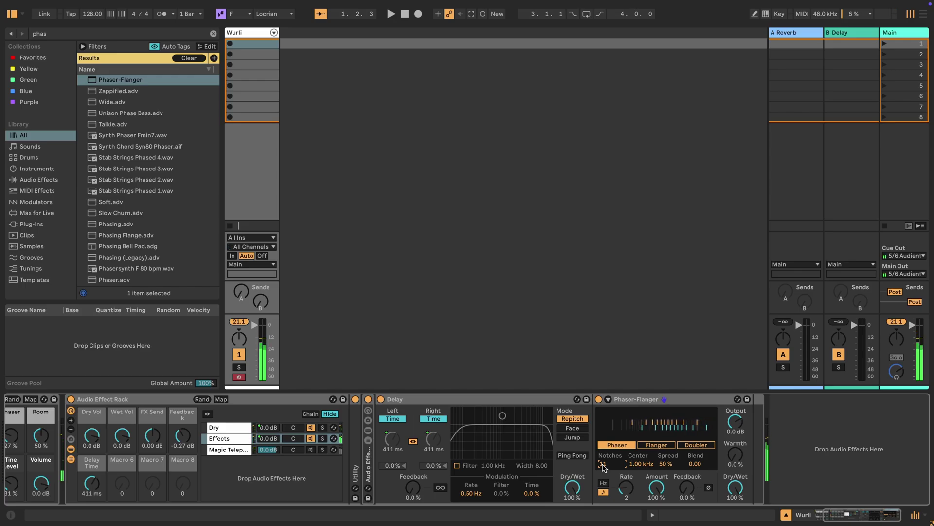
left_click_drag(87, 484, 86, 485)
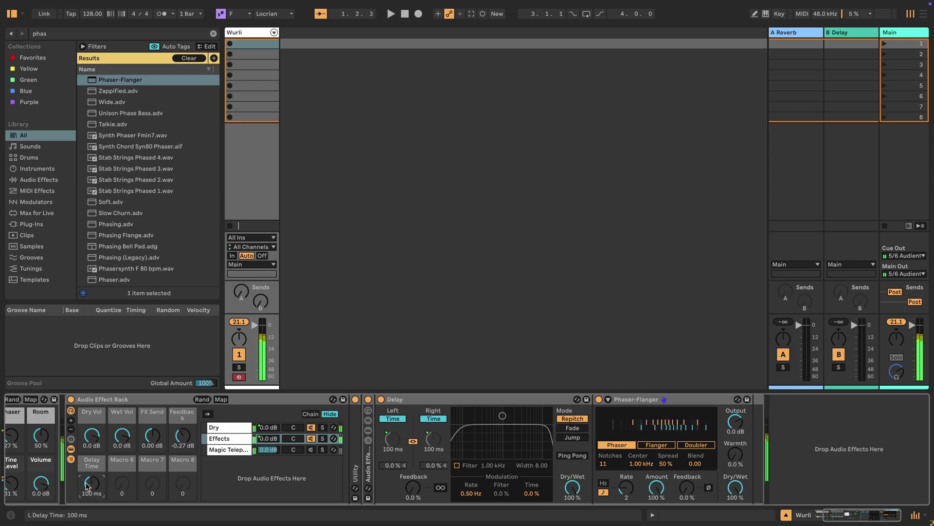
left_click(170, 399)
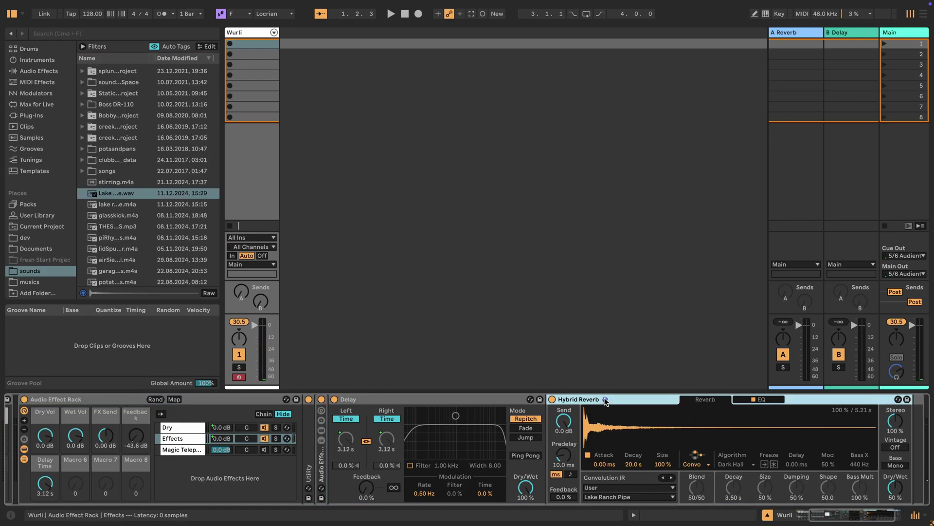
Delete Hybrid Reverb and save the rack to the User Library as 'Delay Buddy.adg'
key("Delete")
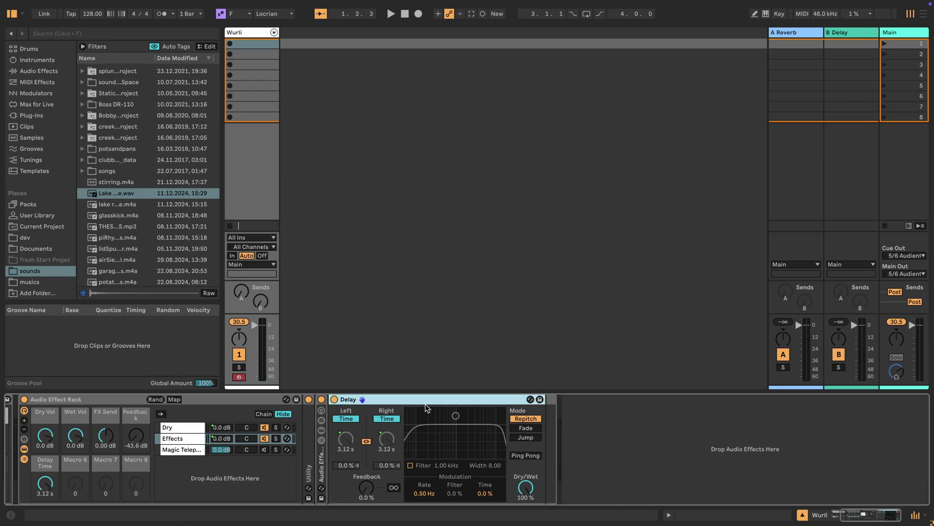
left_click(253, 402)
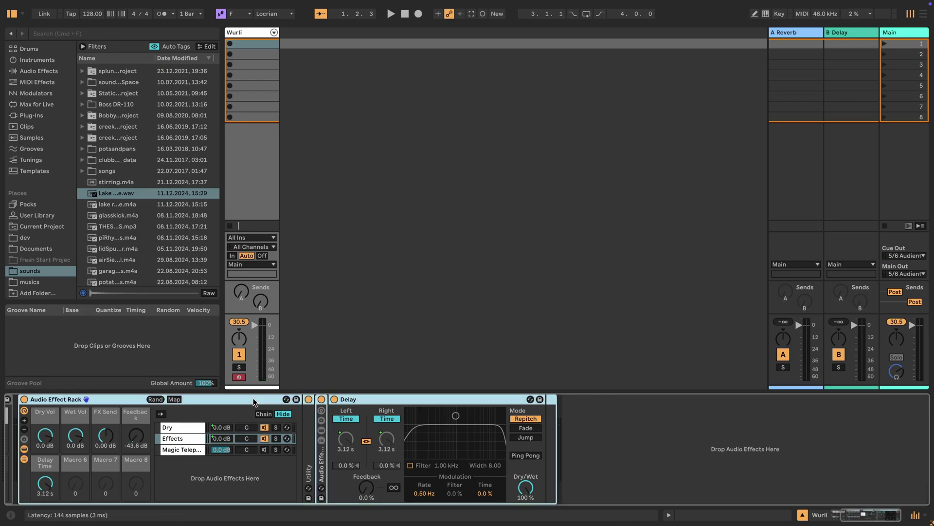
left_click(295, 399)
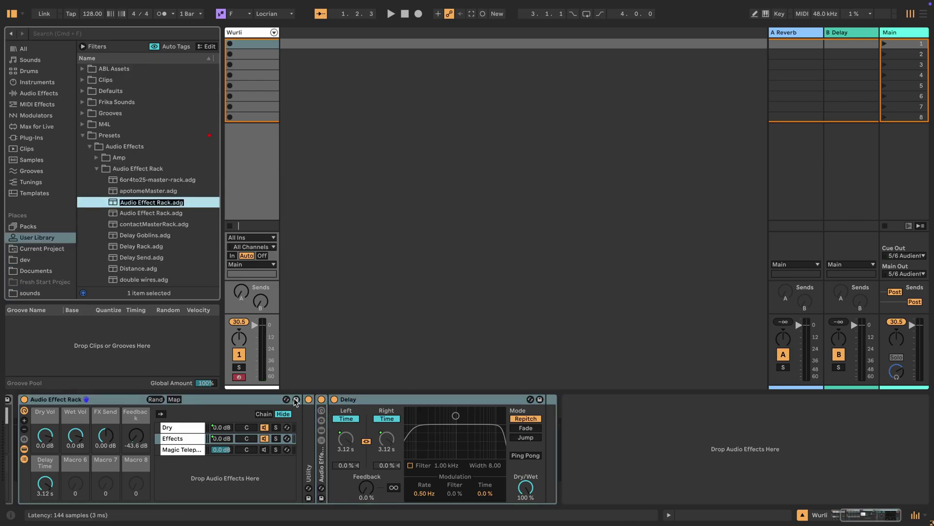
type("Delay Budrdy")
key("BackSpace")
key("BackSpace")
key("BackSpace")
type("dy")
key("Return")
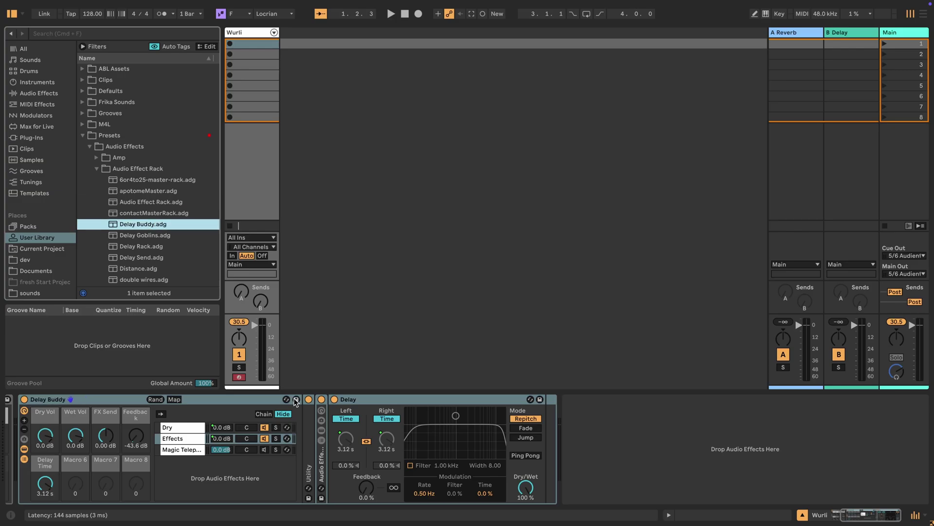
left_click(137, 403)
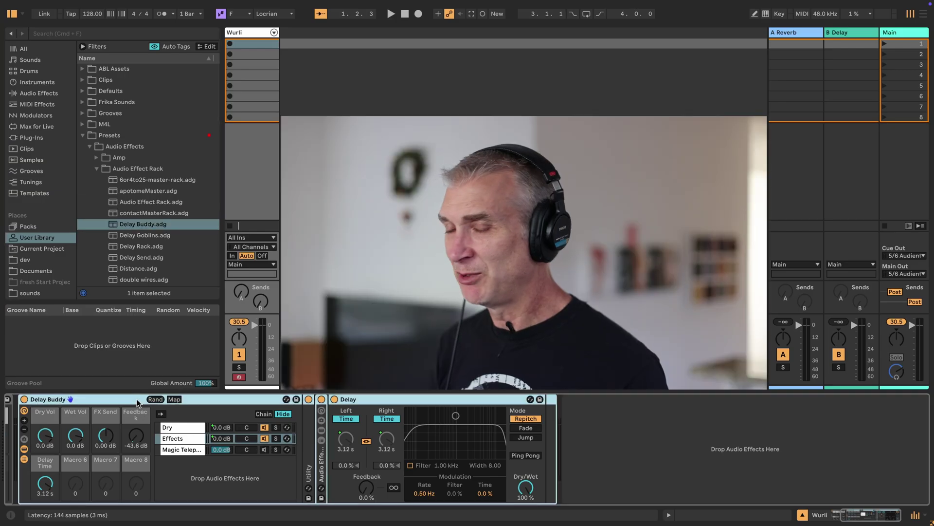